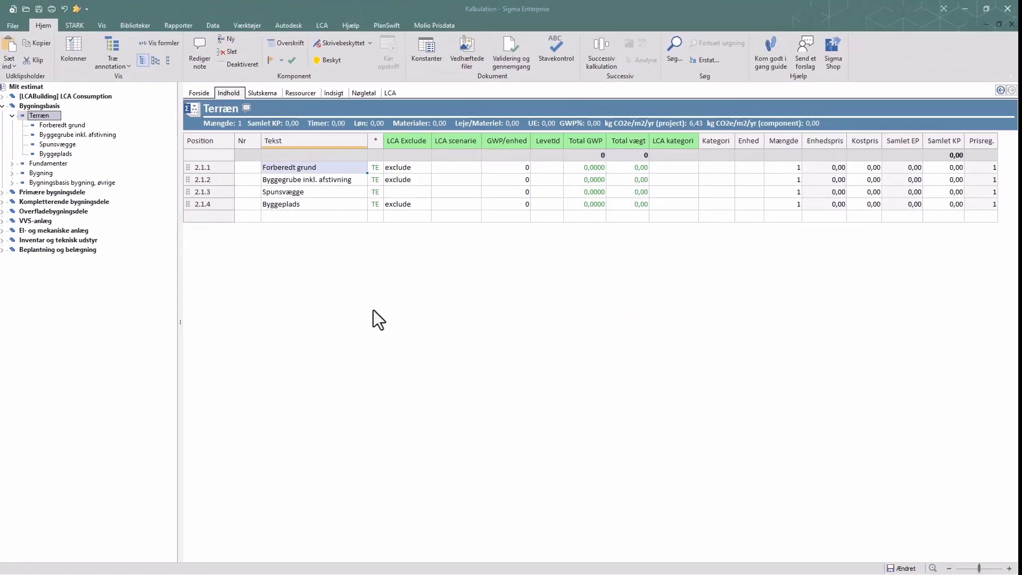
Add the library component "468 mm hulmur, tegl/240 mm isolering/porebeton" to Opmurede vægge under Ydervægge with a quantity of 124 m2
{"action": "left_click", "coordinate": [3, 193]}
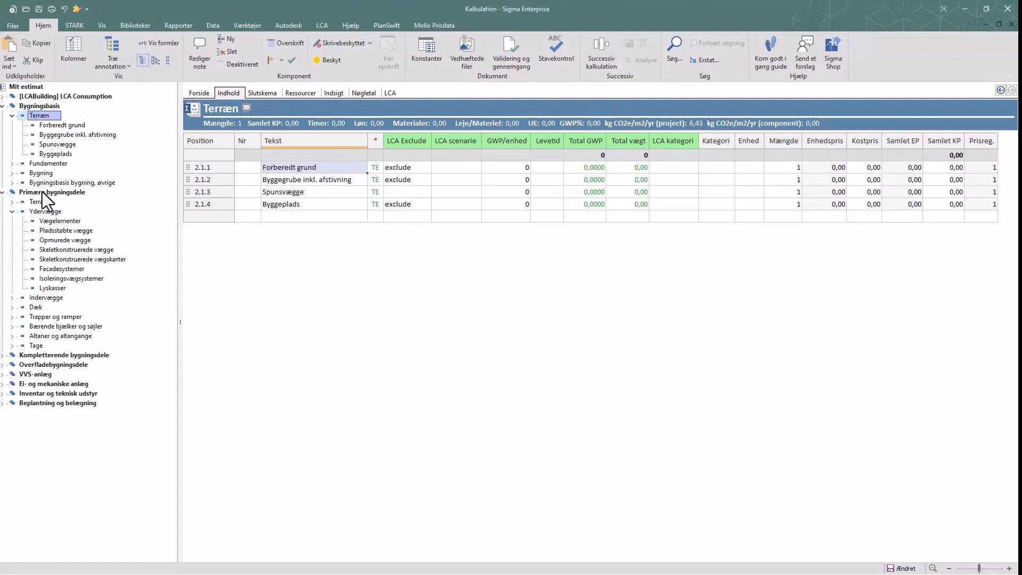
{"action": "left_click", "coordinate": [62, 240]}
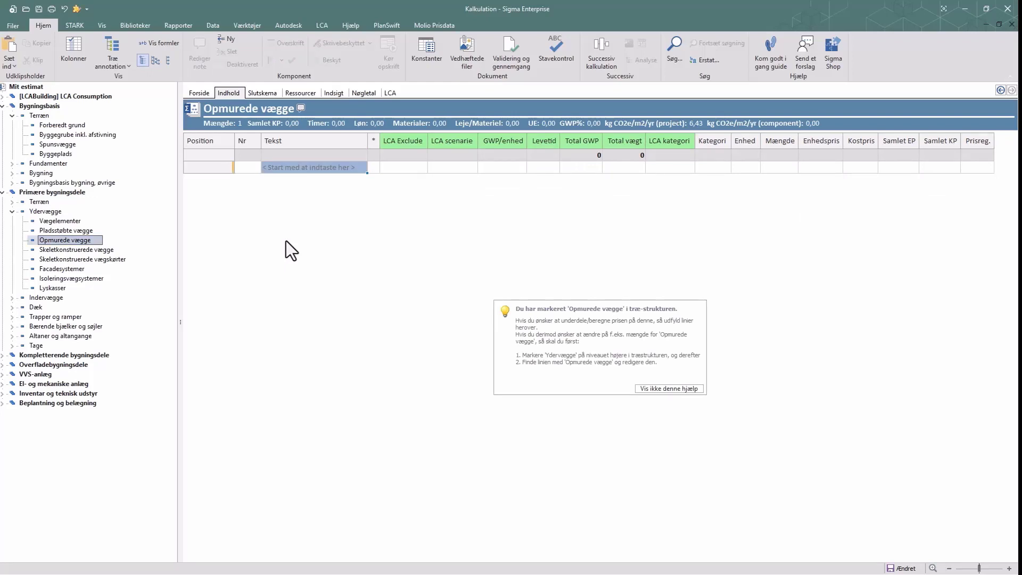
{"action": "type", "text": "468"}
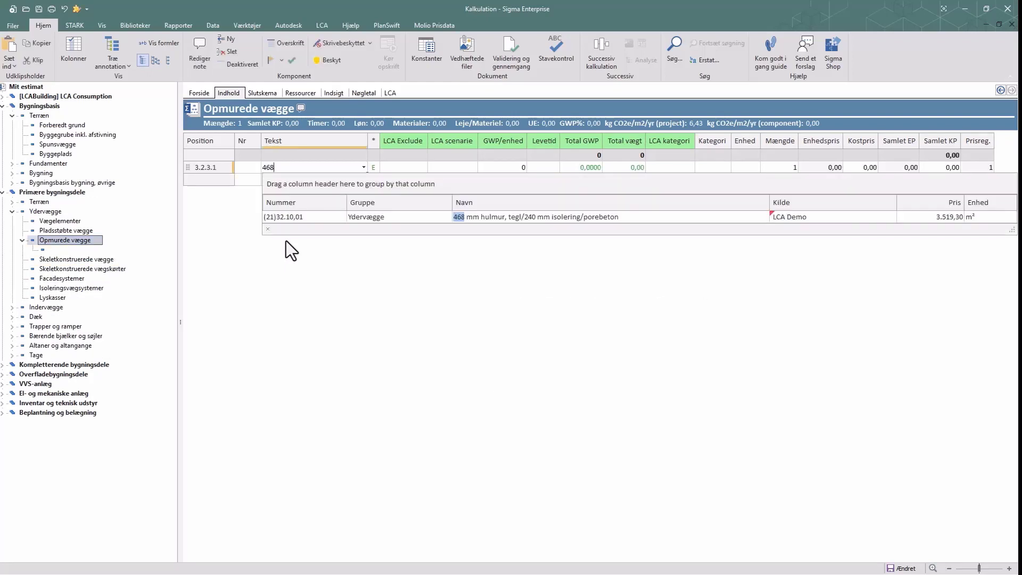
{"action": "left_click", "coordinate": [394, 223]}
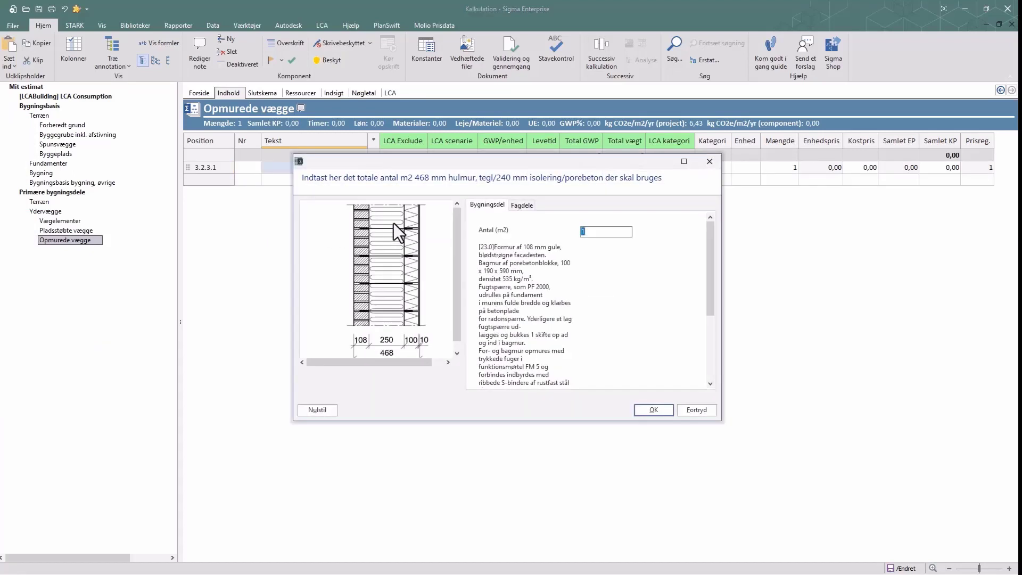
{"action": "type", "text": "124"}
{"action": "key", "text": "Return"}
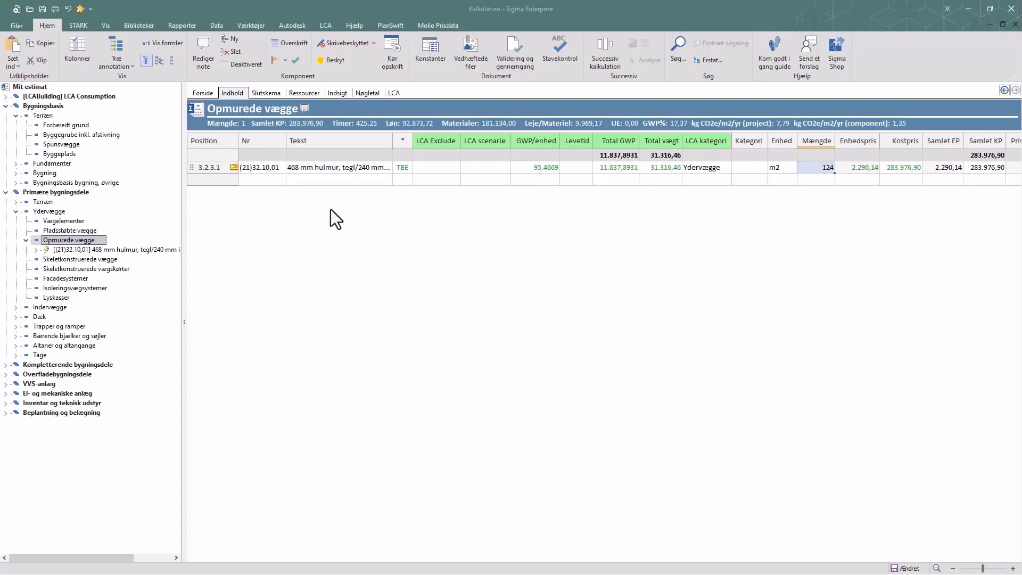
Close the calculation without saving and create a new one from the "Eksempel - Enfamiliehus med LCA" template
{"action": "key", "text": "alt+F4"}
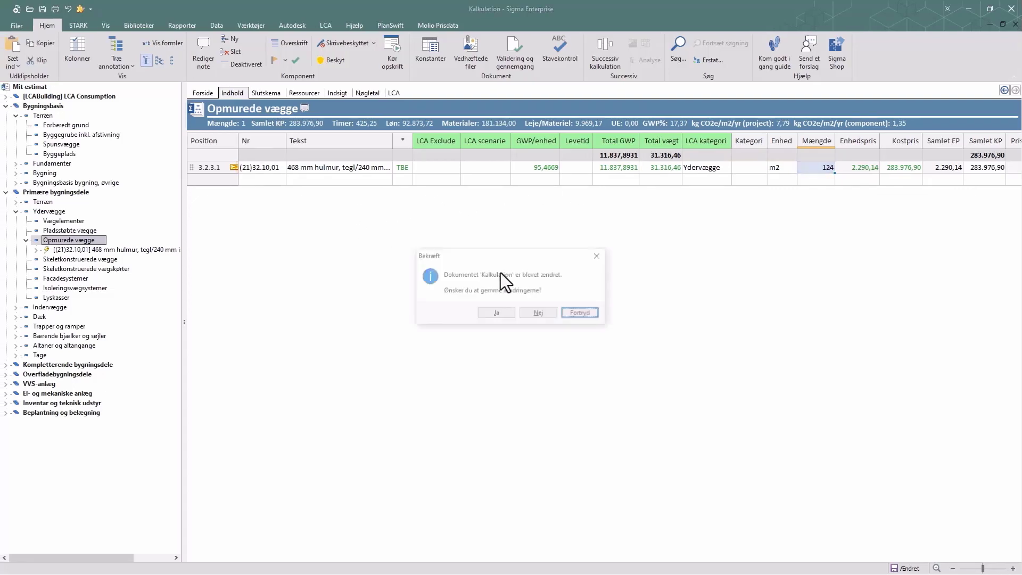
{"action": "left_click", "coordinate": [525, 312]}
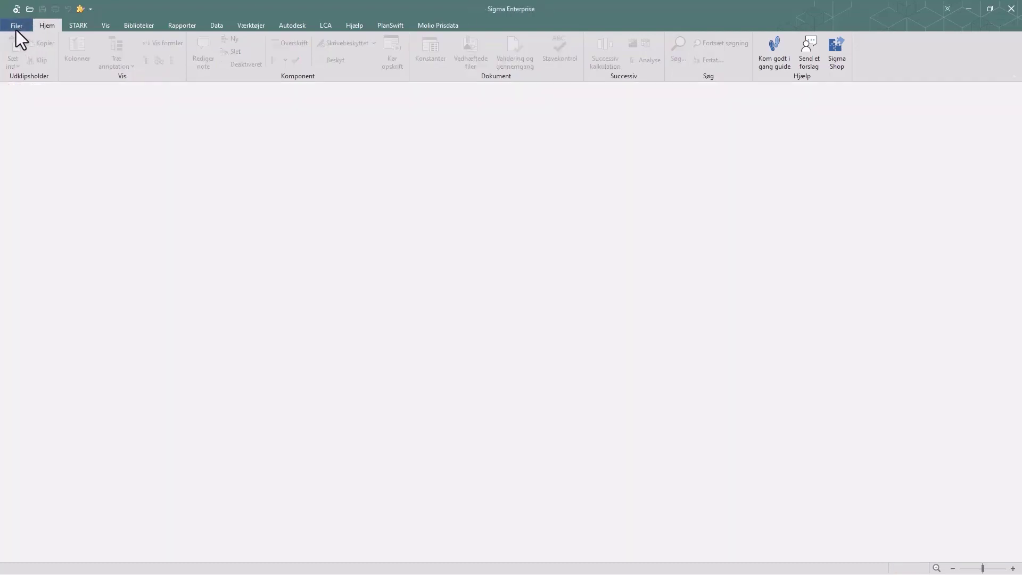
{"action": "left_click", "coordinate": [16, 29]}
{"action": "left_click", "coordinate": [21, 68]}
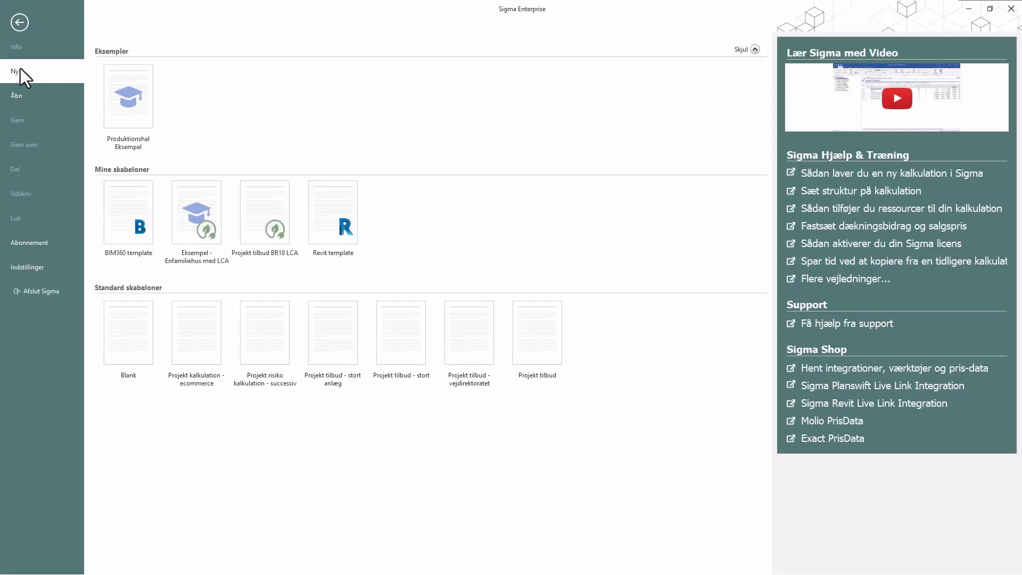
{"action": "left_click", "coordinate": [196, 239]}
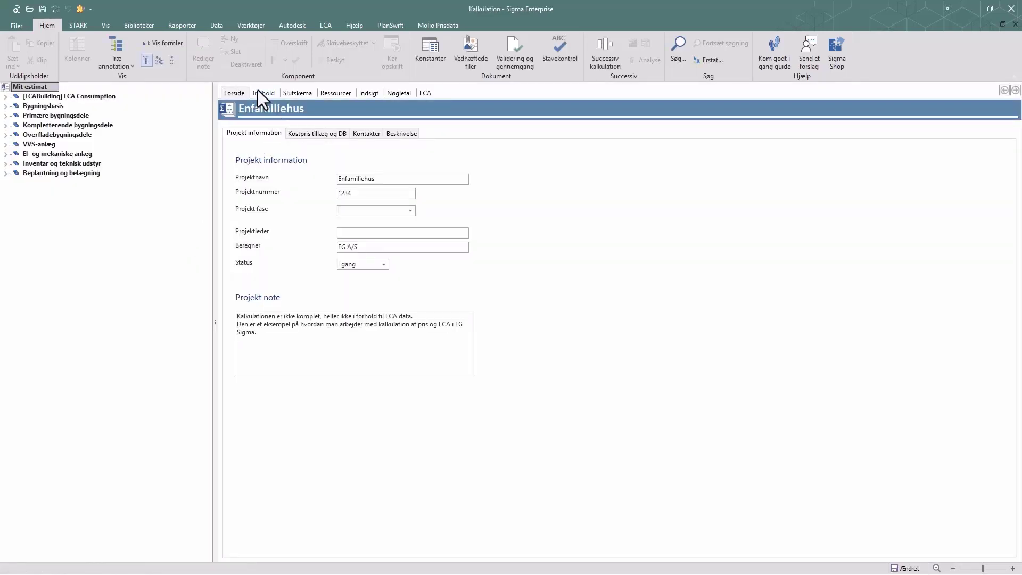
Examine the calculation's contents under Primære bygningsdele, including Ydervægge and the Opmurede vægge lines under Indervægge
{"action": "left_click", "coordinate": [258, 92]}
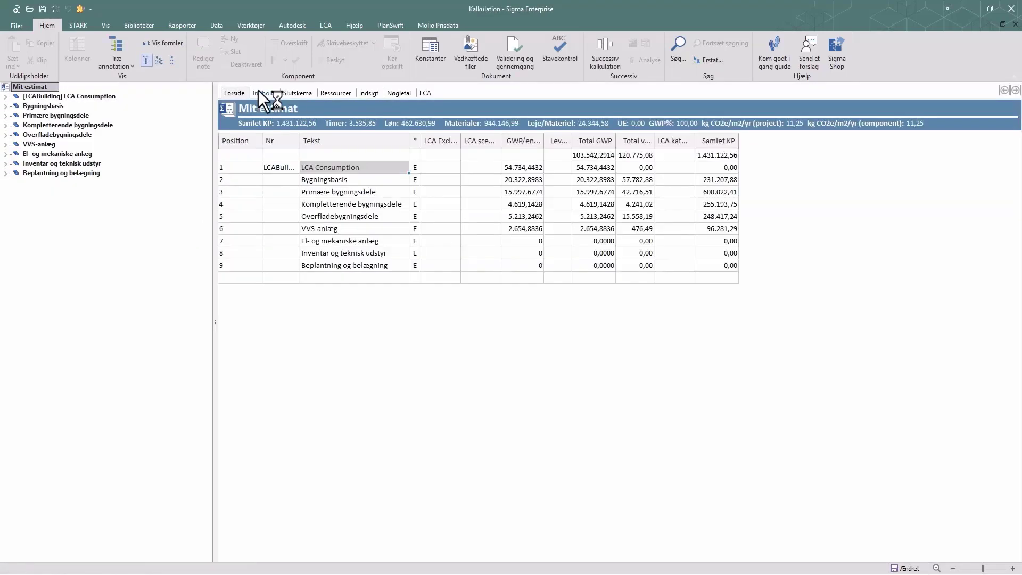
{"action": "left_click", "coordinate": [6, 115]}
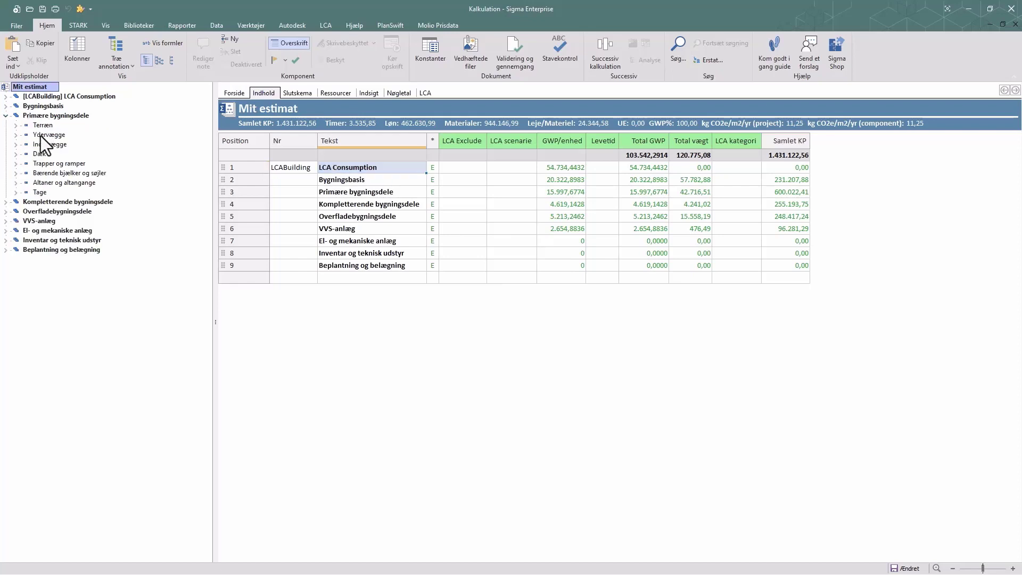
{"action": "left_click", "coordinate": [40, 135]}
{"action": "left_click", "coordinate": [16, 136]}
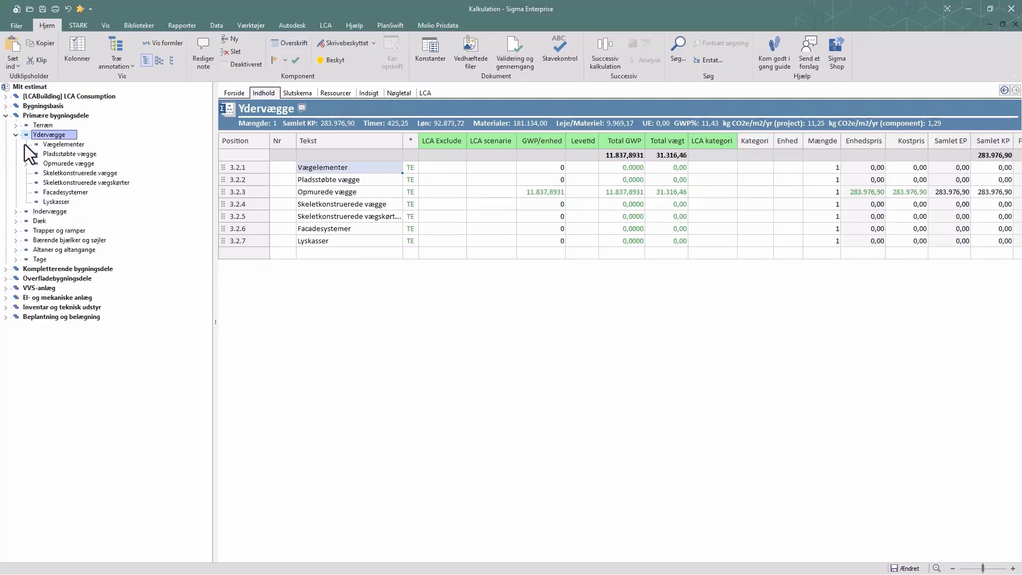
{"action": "left_click", "coordinate": [53, 164]}
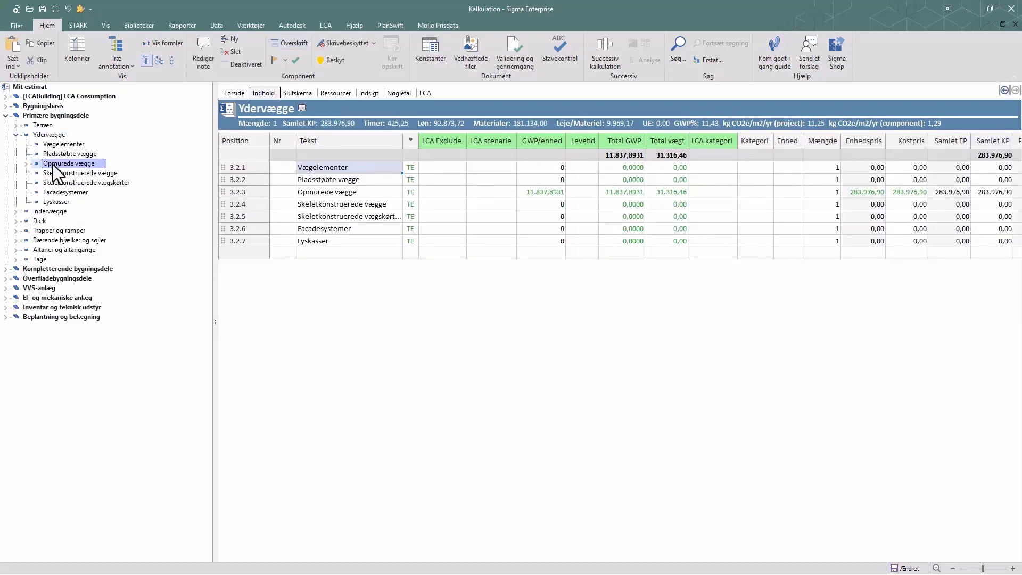
{"action": "left_click", "coordinate": [16, 212]}
{"action": "left_click", "coordinate": [65, 240]}
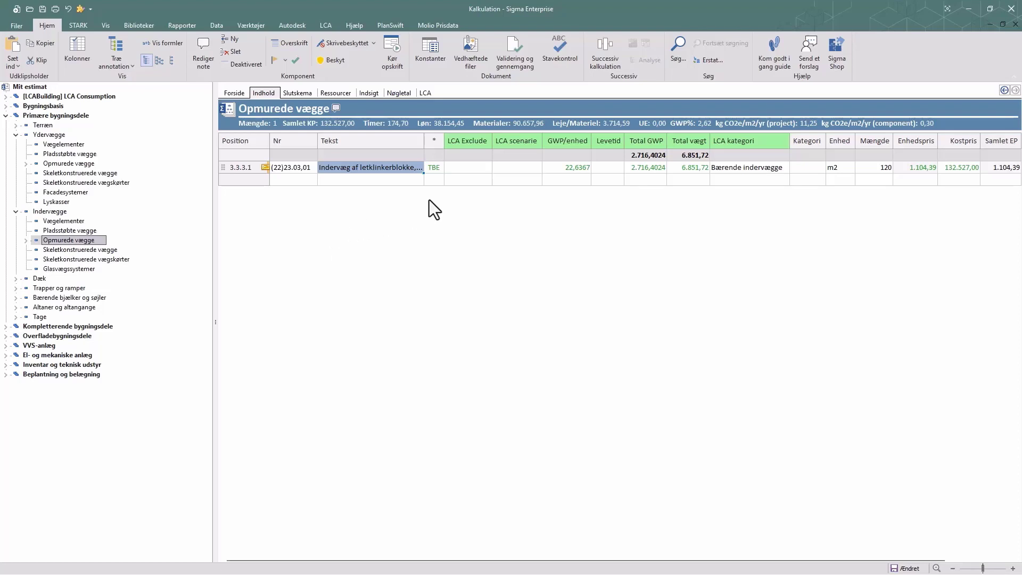
Open the project's LCA calculation and review the available evaluation types, keeping Danish BR 18
{"action": "left_click", "coordinate": [425, 93]}
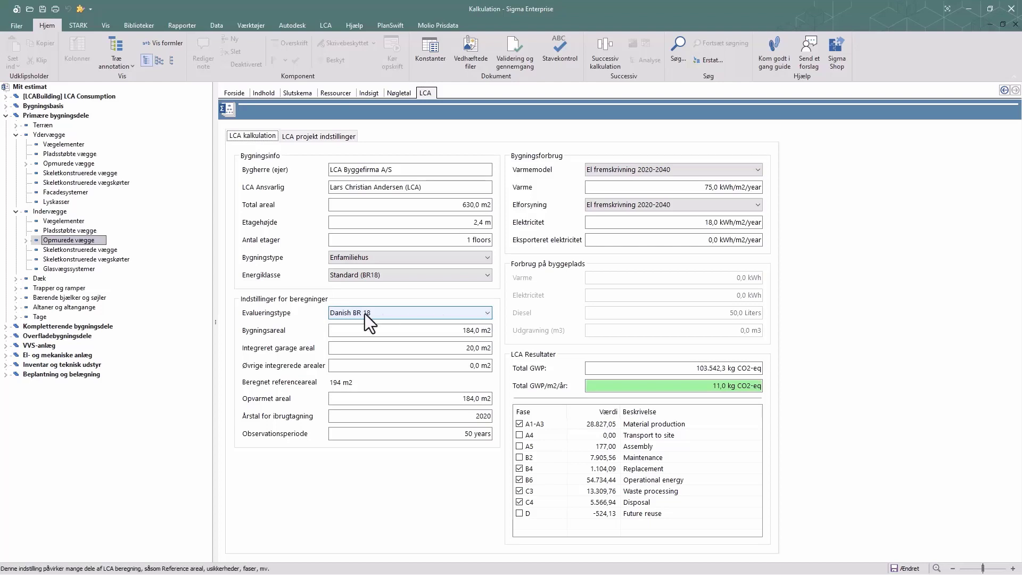
{"action": "left_click", "coordinate": [476, 315]}
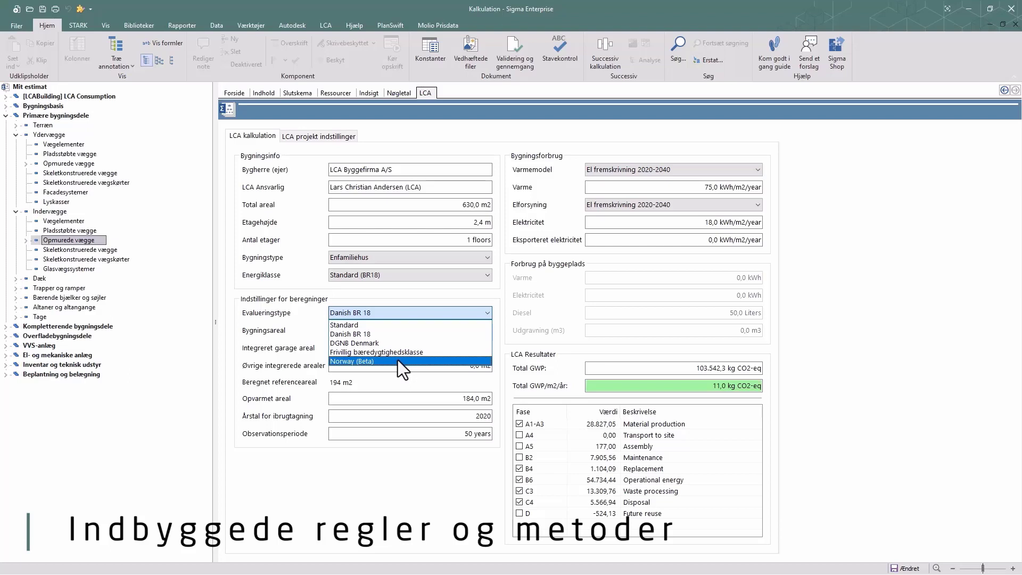
{"action": "left_click", "coordinate": [312, 327]}
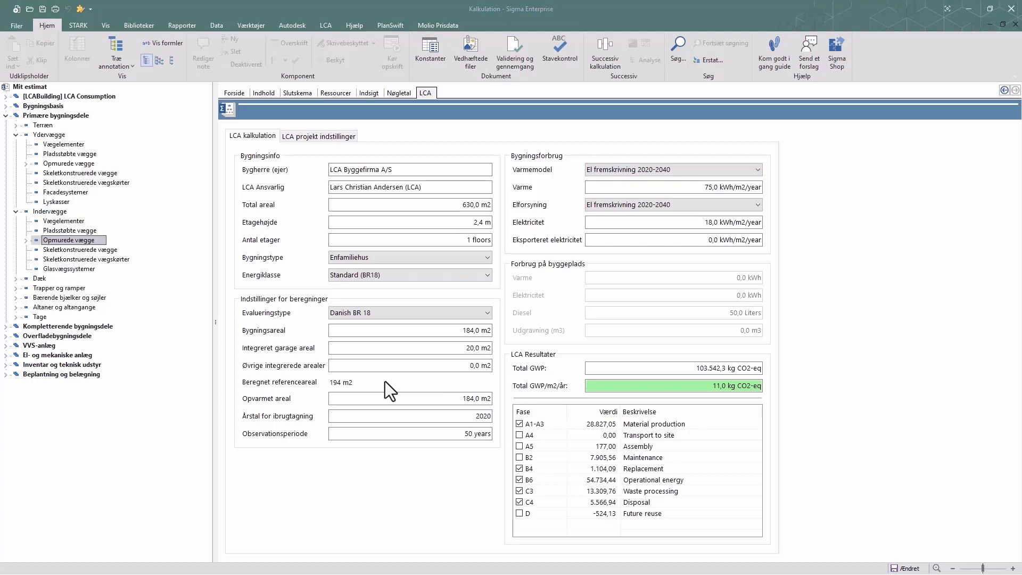
Switch the evaluation type to Frivillig bæredygtighedsklasse to compare the LCA results, and set it back to Danish BR 18
{"action": "left_click", "coordinate": [365, 308]}
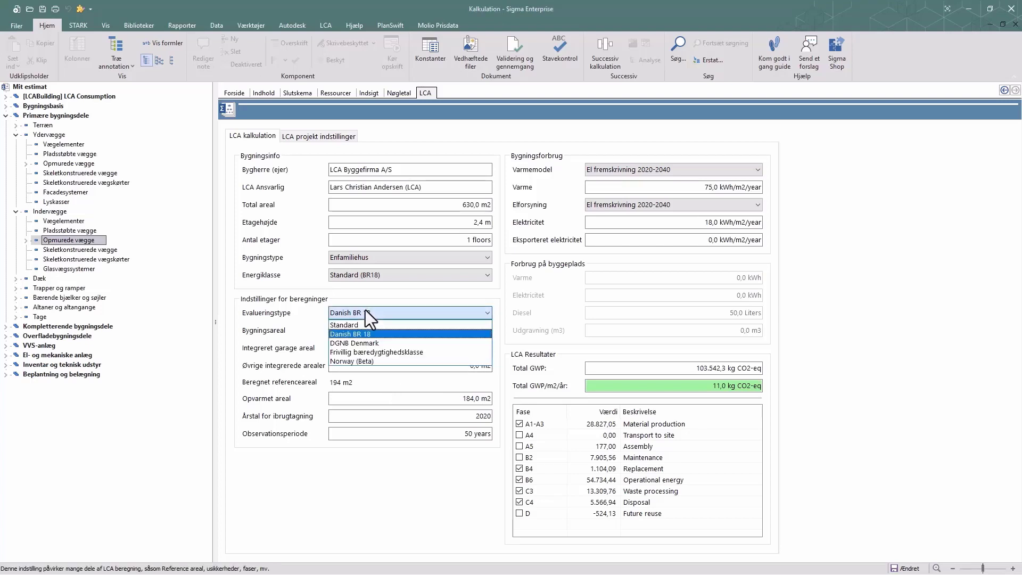
{"action": "left_click", "coordinate": [368, 351]}
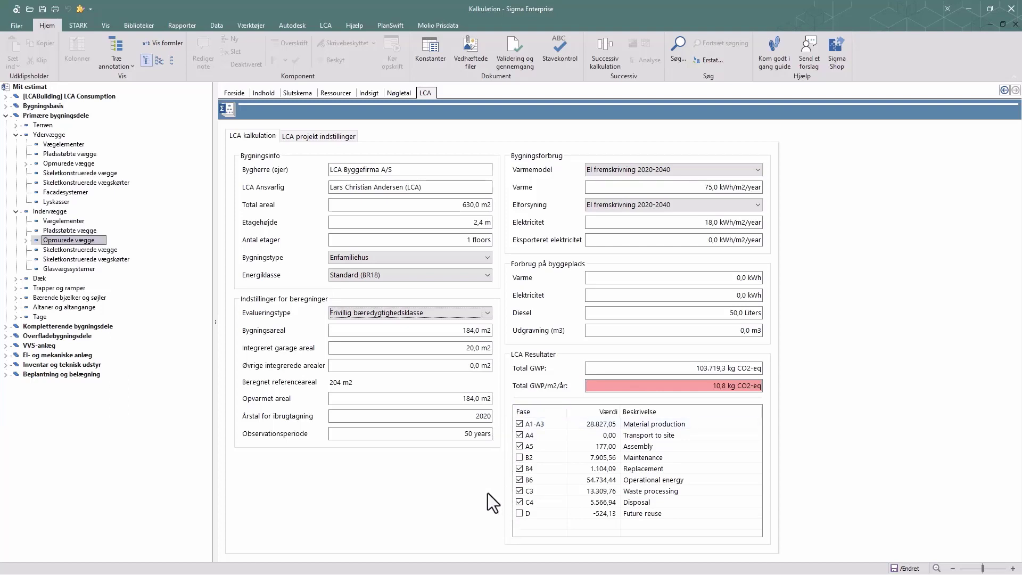
{"action": "left_click", "coordinate": [401, 314]}
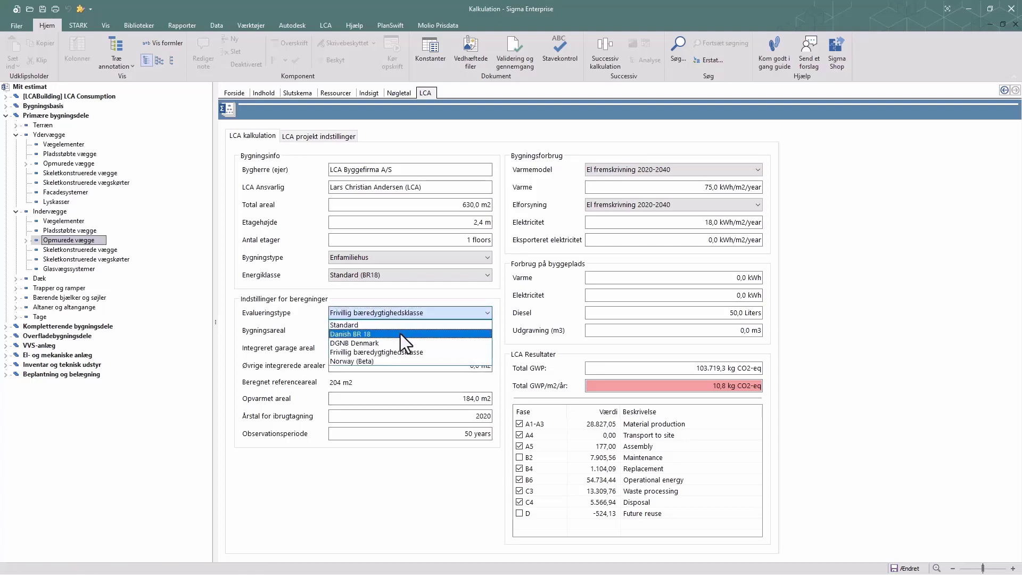
{"action": "key", "text": "Return"}
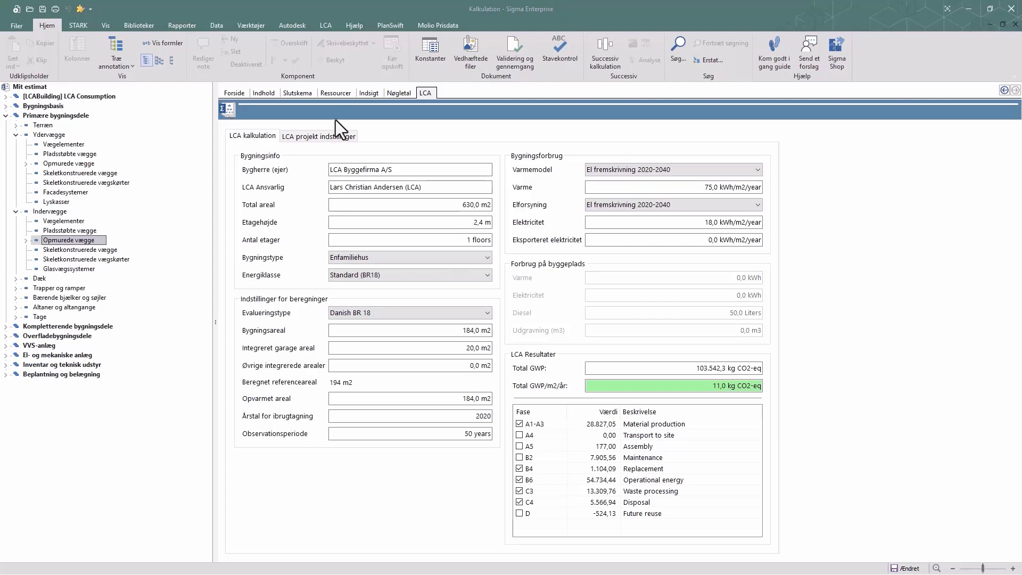
Create the Excel LCA report using a copy of the standard template
{"action": "left_click", "coordinate": [325, 25]}
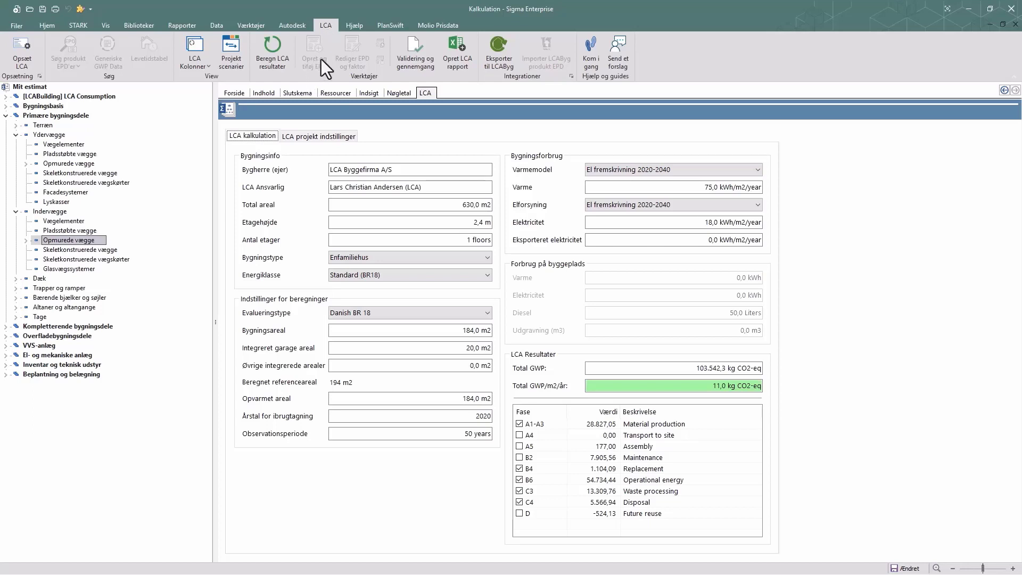
{"action": "left_click", "coordinate": [461, 59]}
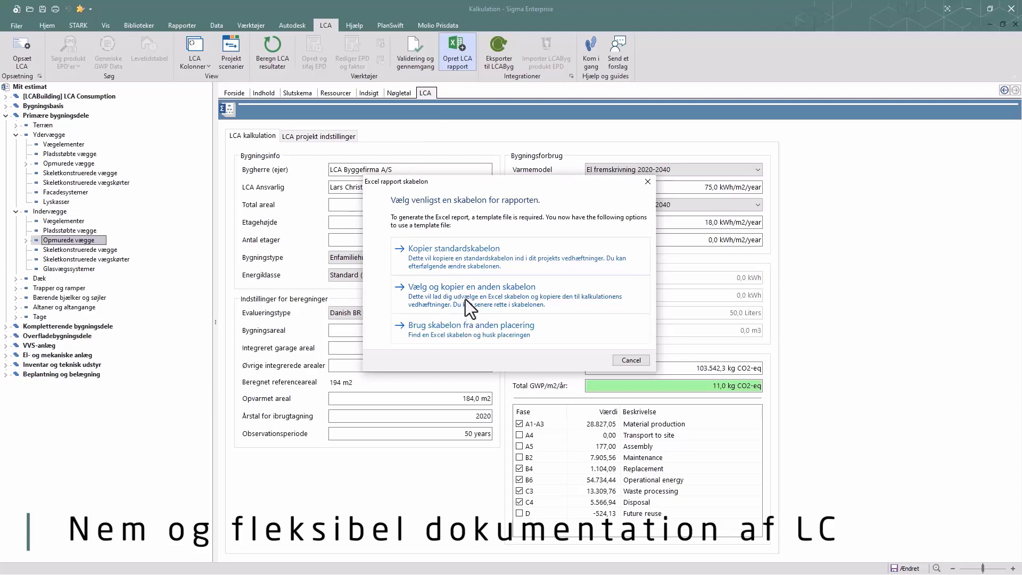
{"action": "left_click", "coordinate": [461, 260]}
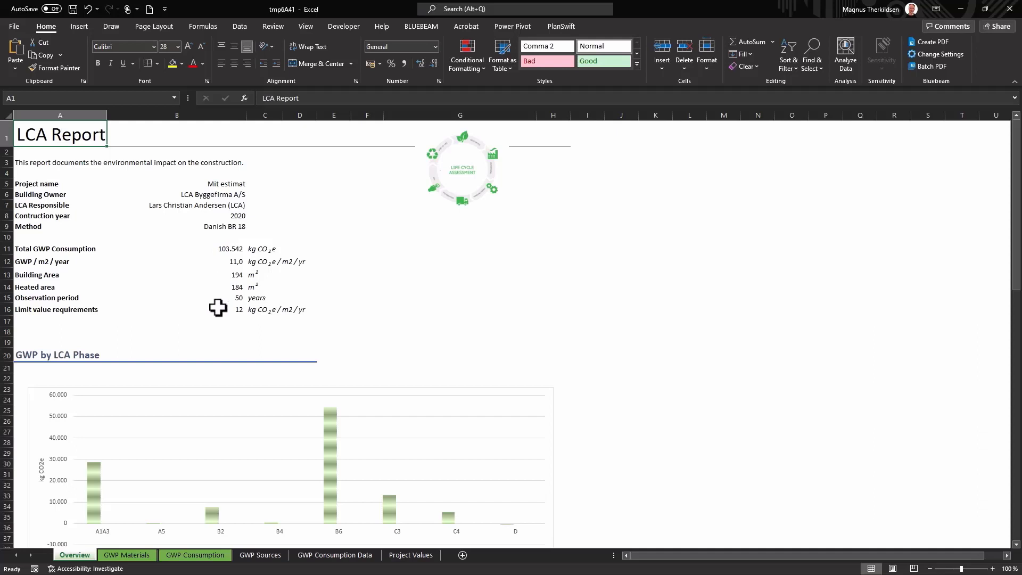
Review the LCA report in Excel, covering the Overview charts and the list of materials and EPD sources on GWP Materials
{"action": "scroll", "coordinate": [194, 288], "scroll_direction": "down", "scroll_amount": 3}
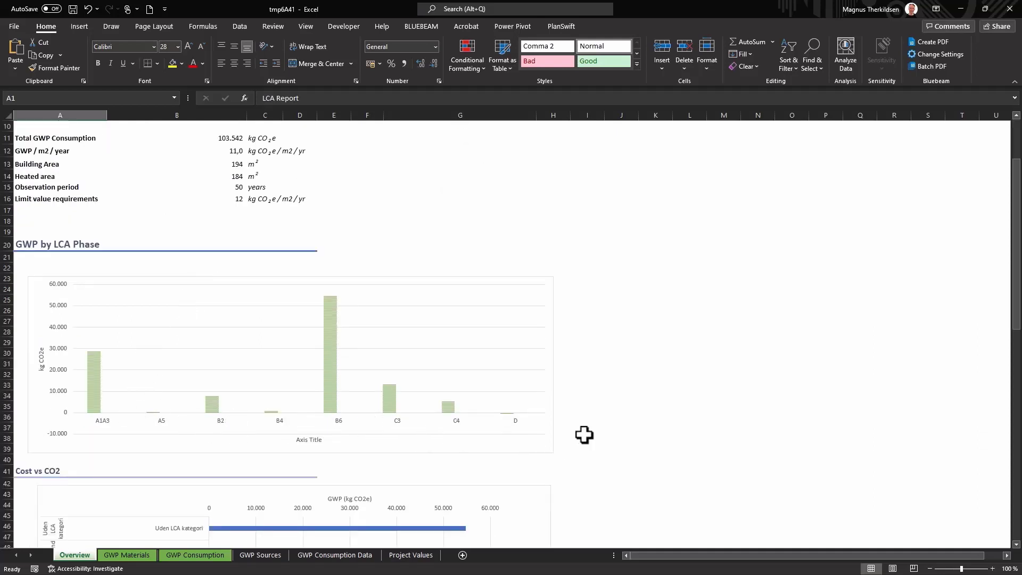
{"action": "scroll", "coordinate": [586, 431], "scroll_direction": "down", "scroll_amount": 5}
{"action": "scroll", "coordinate": [586, 432], "scroll_direction": "down", "scroll_amount": 5}
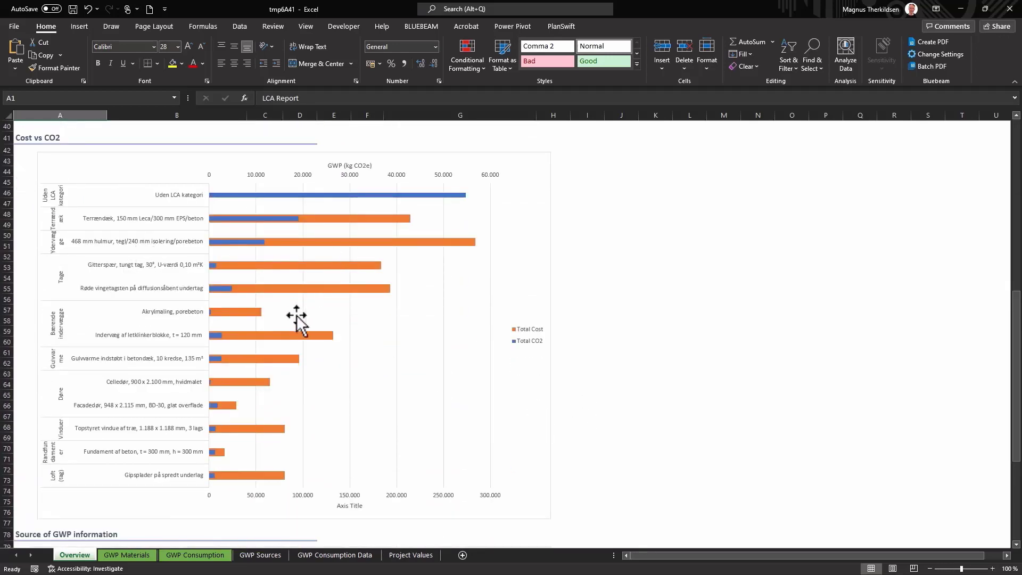
{"action": "scroll", "coordinate": [297, 317], "scroll_direction": "down", "scroll_amount": 5}
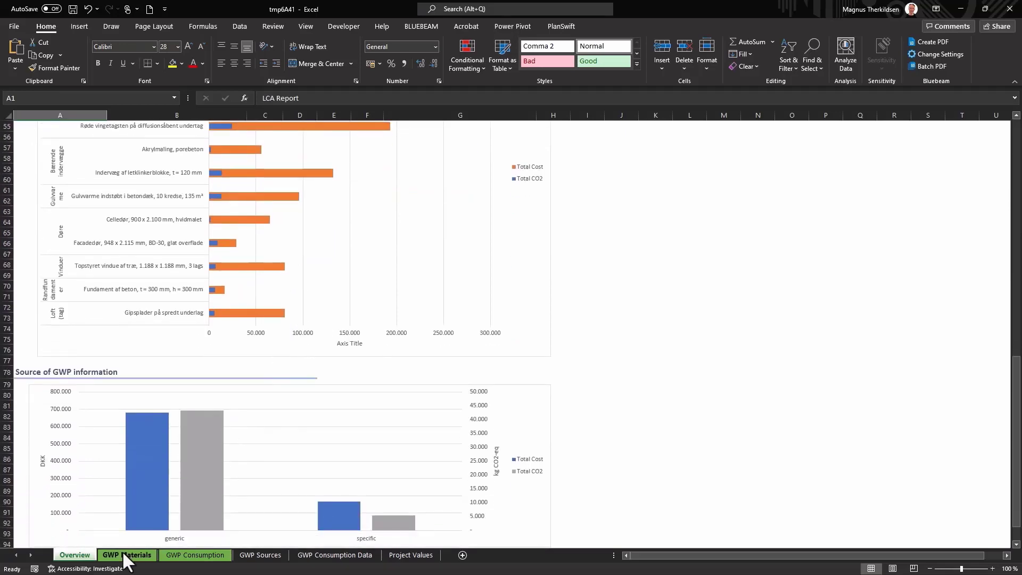
{"action": "left_click", "coordinate": [124, 552]}
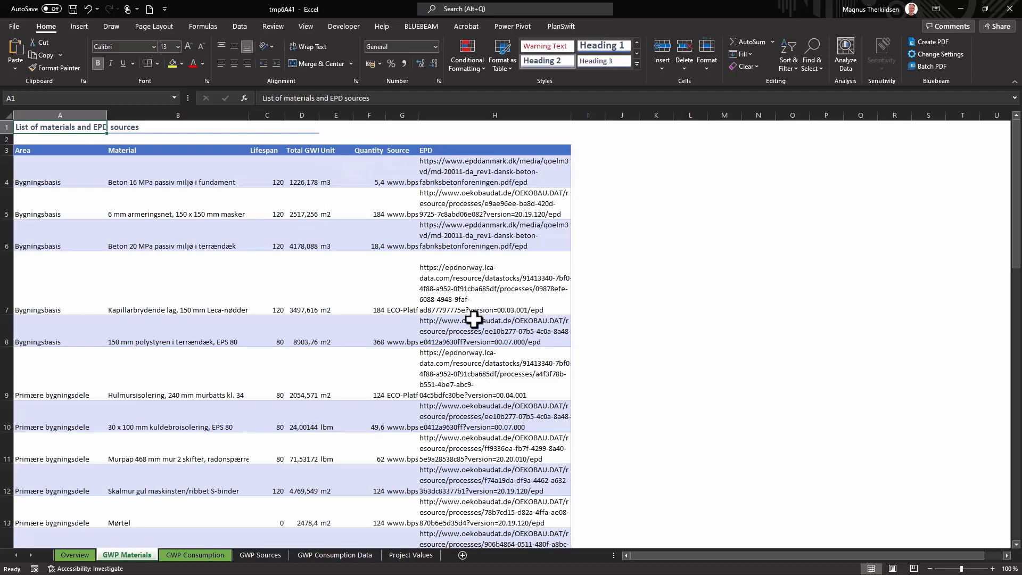
{"action": "scroll", "coordinate": [474, 320], "scroll_direction": "down", "scroll_amount": 4}
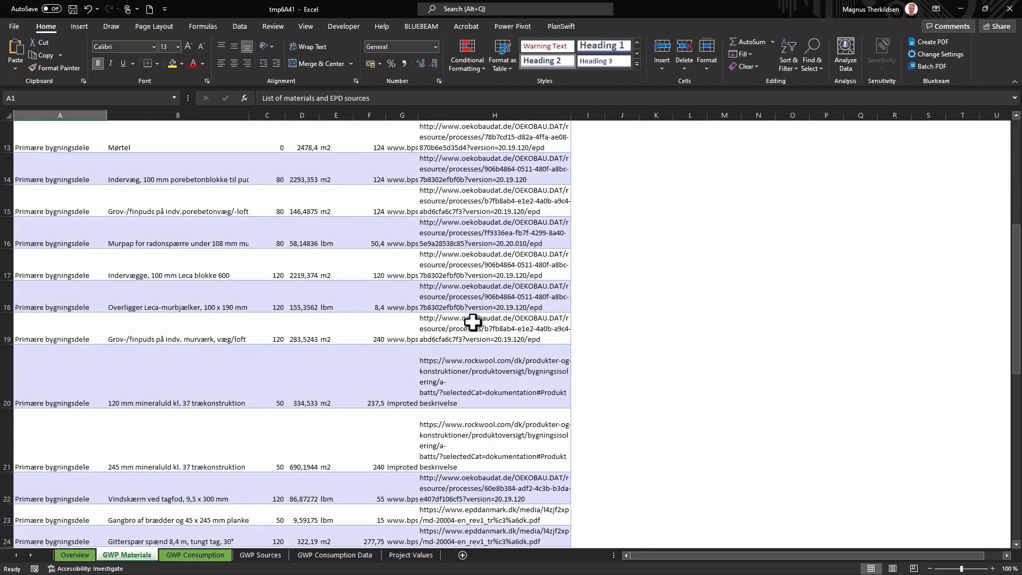
{"action": "scroll", "coordinate": [473, 322], "scroll_direction": "up", "scroll_amount": 4}
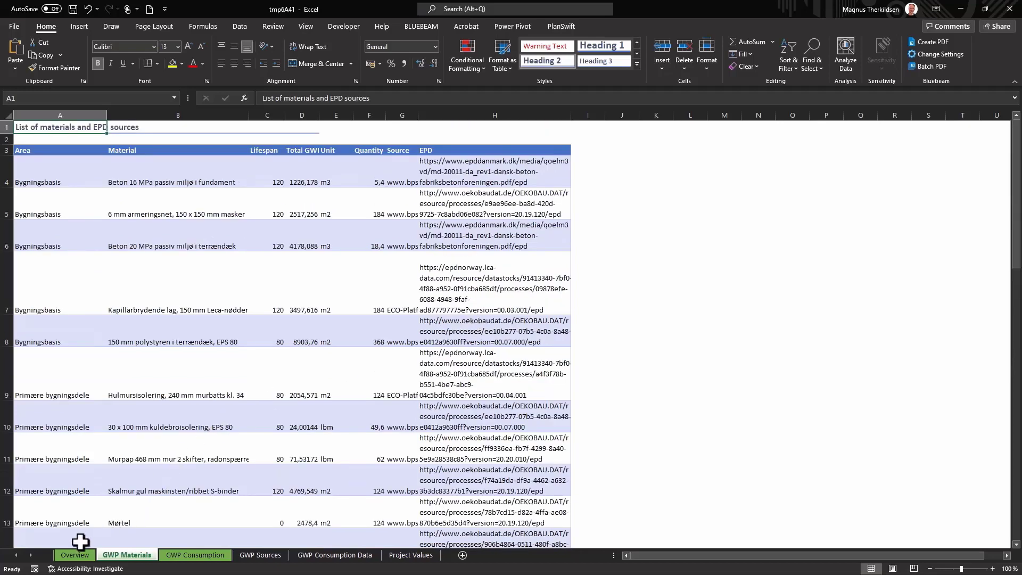
{"action": "left_click", "coordinate": [70, 556]}
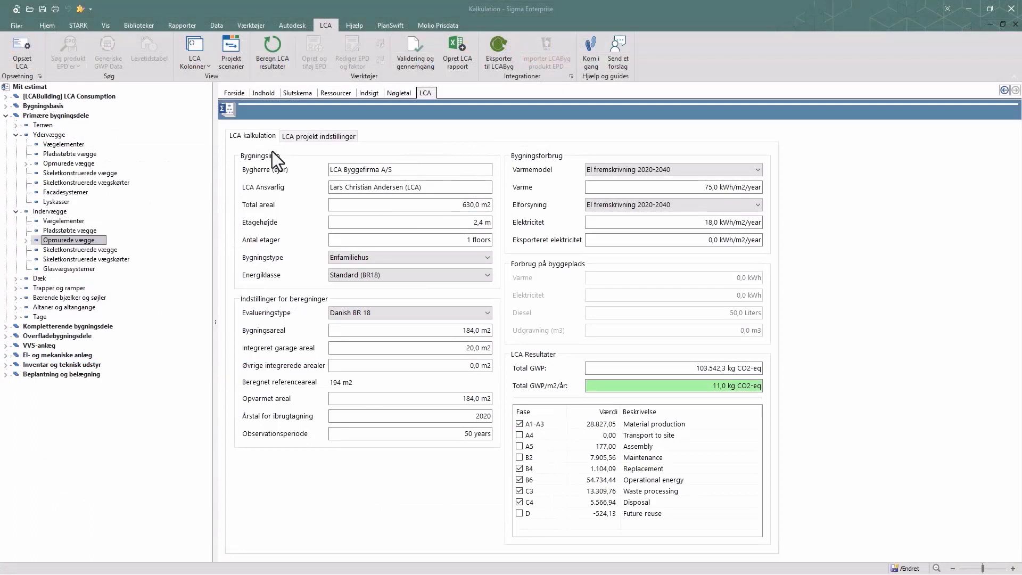
Add a component named Gipsplade under Skeletkonstruerede vægge in the Indervægge group of the calculation
{"action": "left_click", "coordinate": [268, 92]}
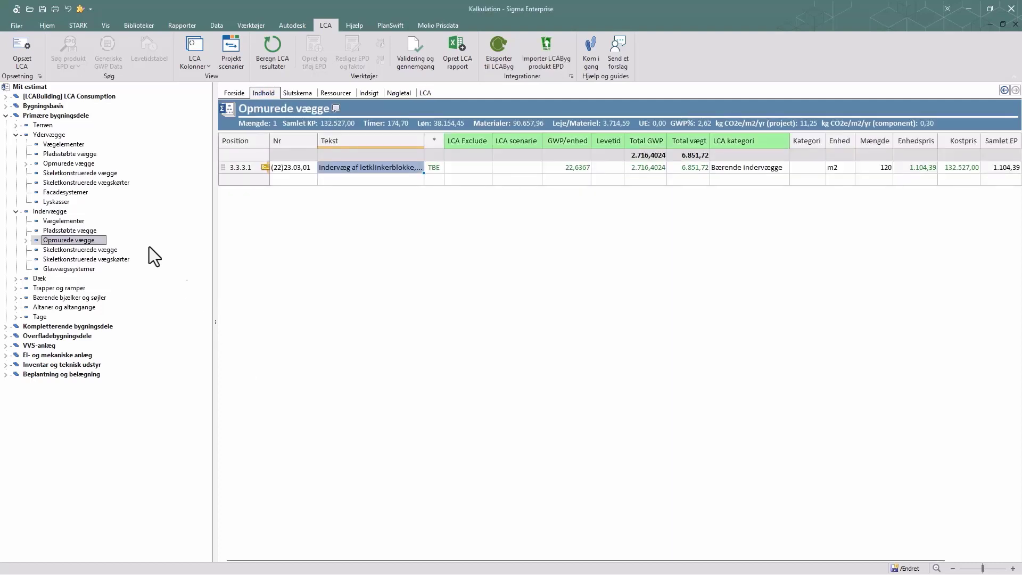
{"action": "left_click", "coordinate": [79, 250]}
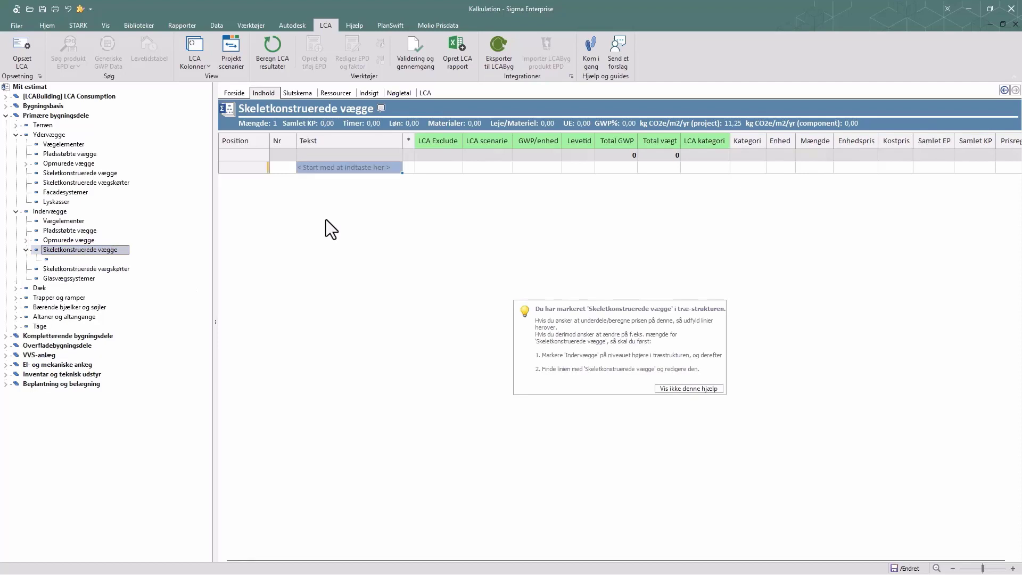
{"action": "type", "text": "Gipsplade"}
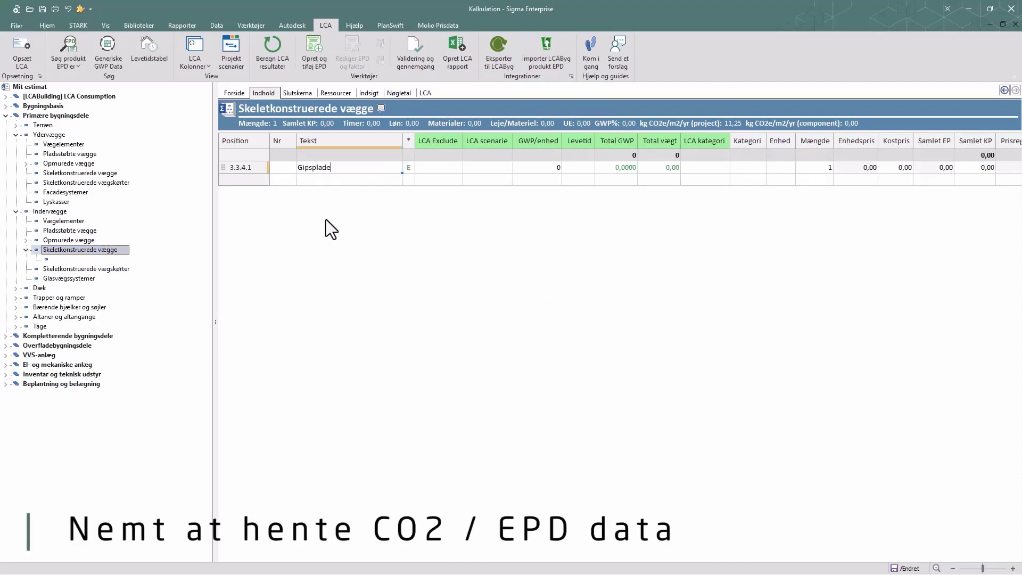
{"action": "key", "text": "Return"}
Give the Gipsplade component the category Materialer, the unit m2 and a unit price of 30
{"action": "left_click", "coordinate": [753, 168]}
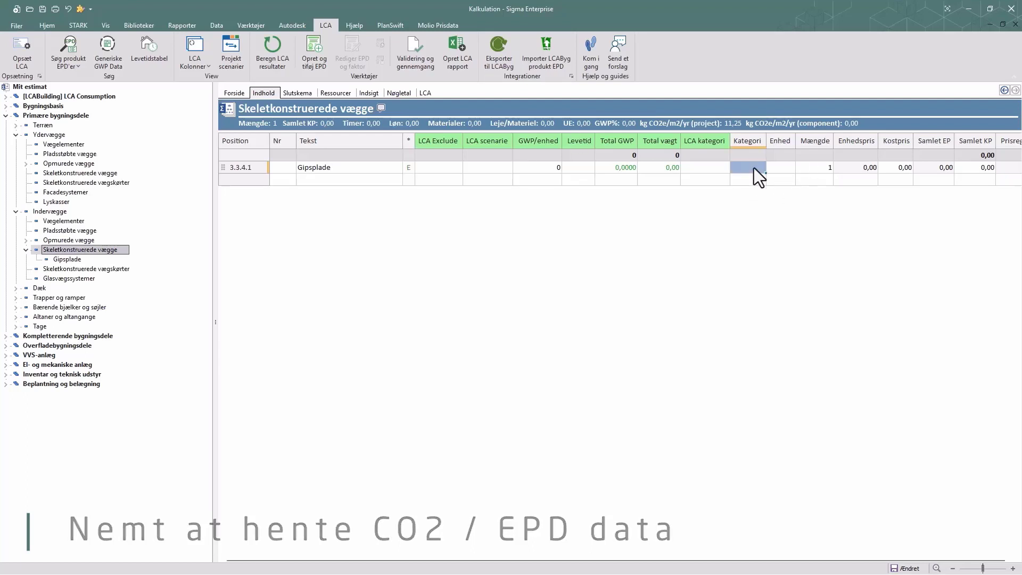
{"action": "type", "text": "Materia"}
{"action": "key", "text": "Return"}
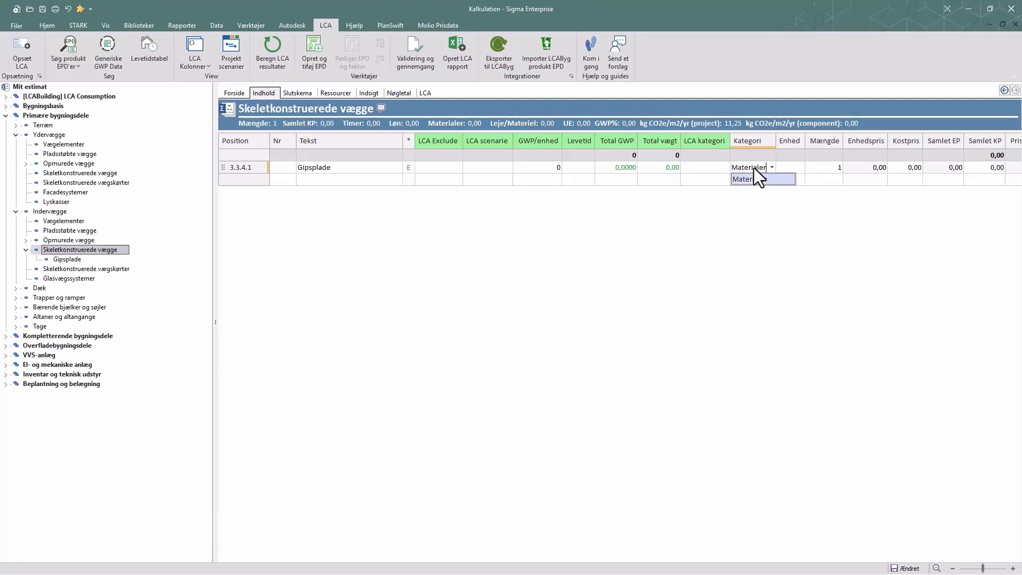
{"action": "type", "text": "m2"}
{"action": "key", "text": "Return"}
{"action": "key", "text": "Return"}
{"action": "key", "text": "Return"}
{"action": "type", "text": "30"}
{"action": "key", "text": "Return"}
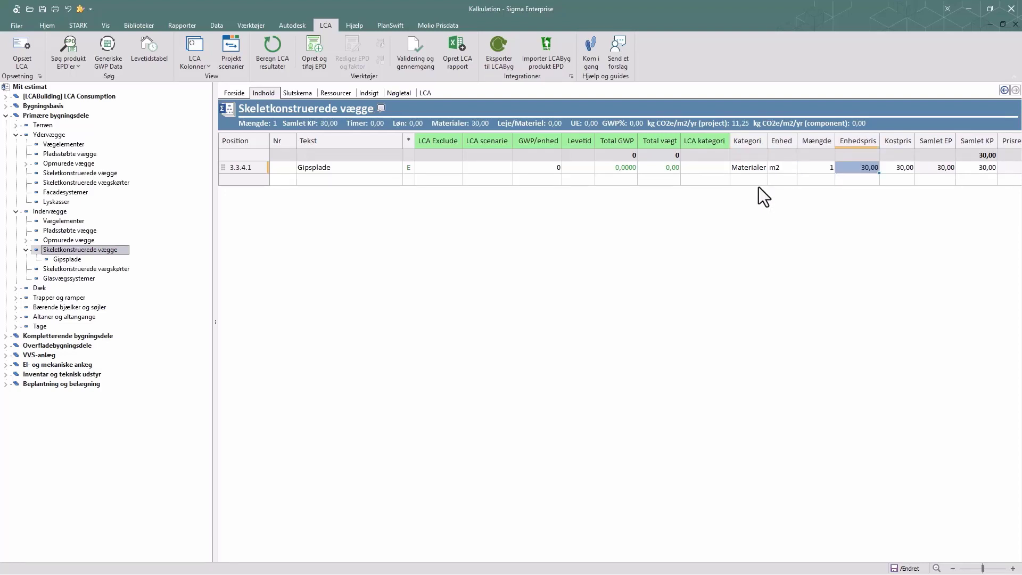
Duplicate the Gipsplade line by copying it and pasting it into Skeletkonstruerede vægge
{"action": "right_click", "coordinate": [330, 171]}
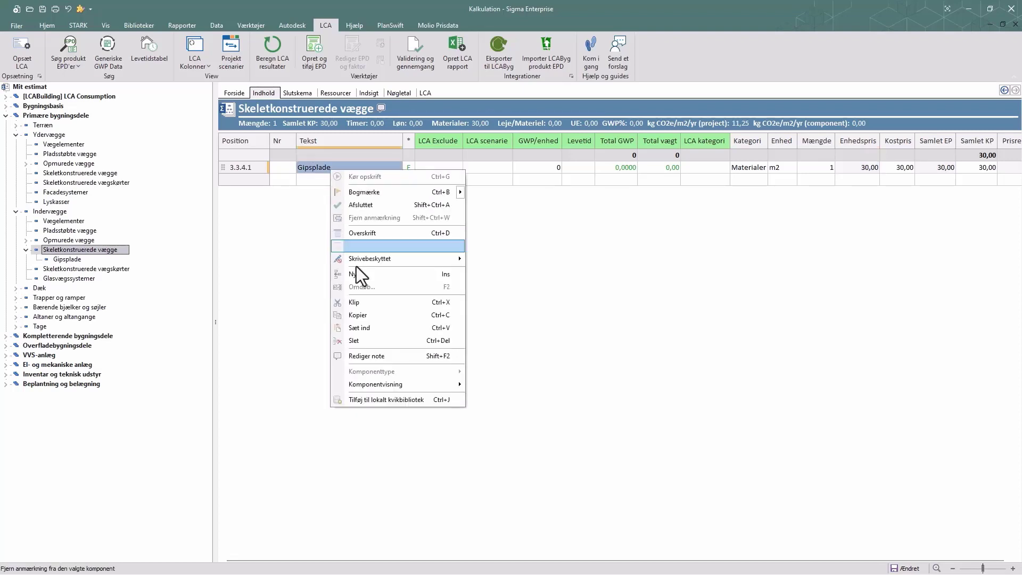
{"action": "left_click", "coordinate": [362, 315]}
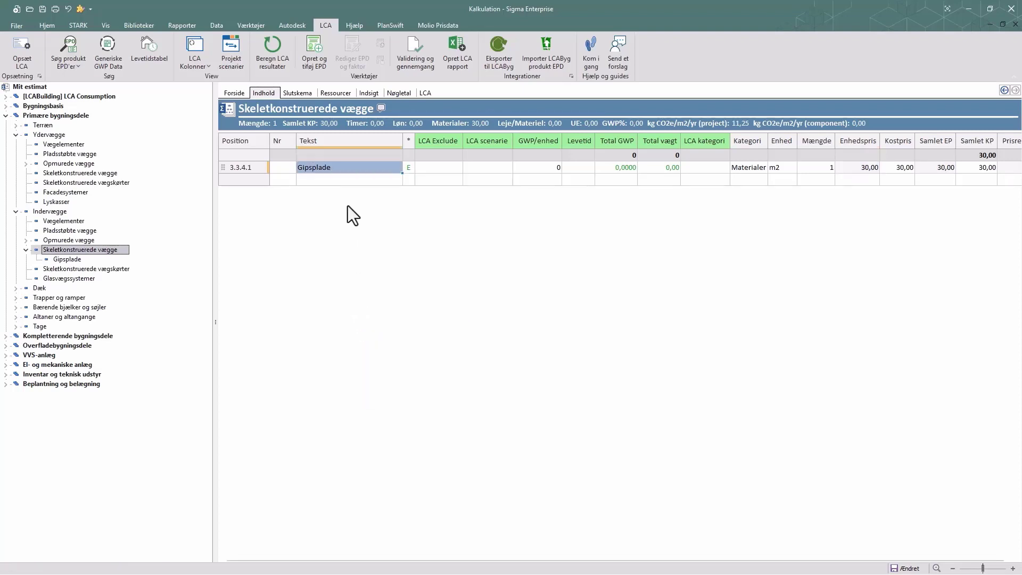
{"action": "right_click", "coordinate": [337, 178]}
{"action": "left_click", "coordinate": [367, 336]}
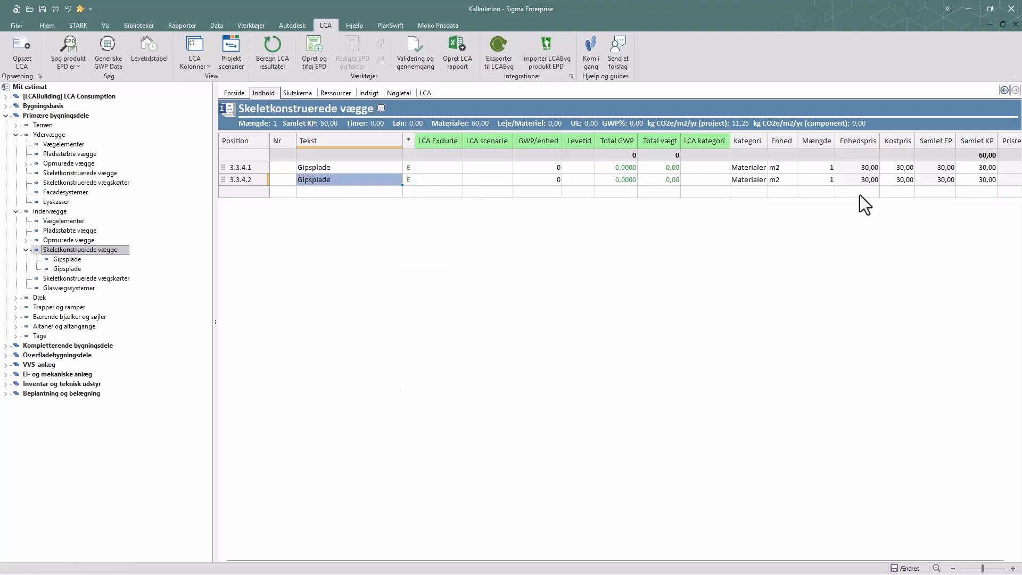
Set the second Gipsplade line to the unit plader, quantity 0,4 and unit price 70
{"action": "left_click", "coordinate": [781, 183]}
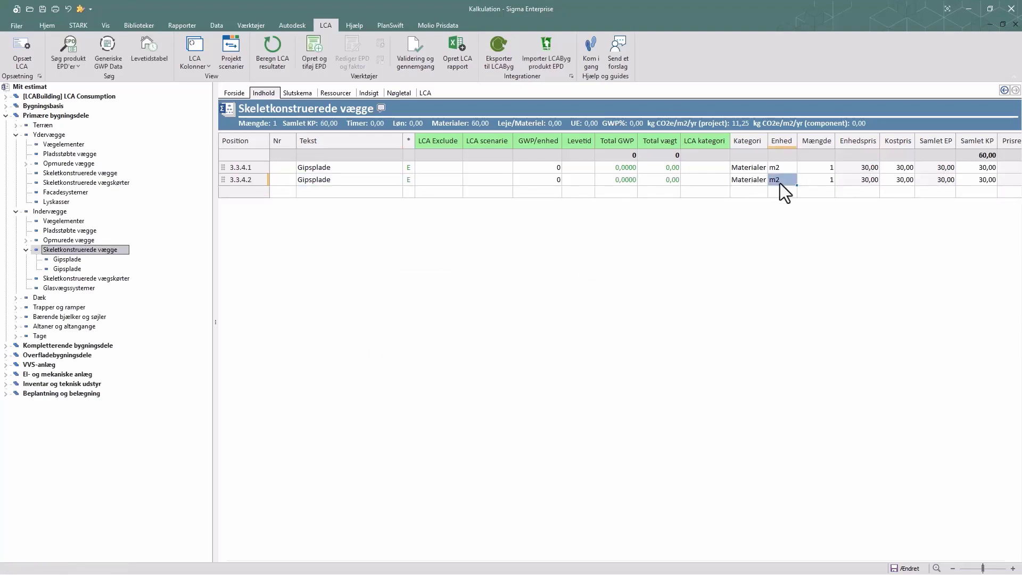
{"action": "type", "text": "plader"}
{"action": "key", "text": "Tab"}
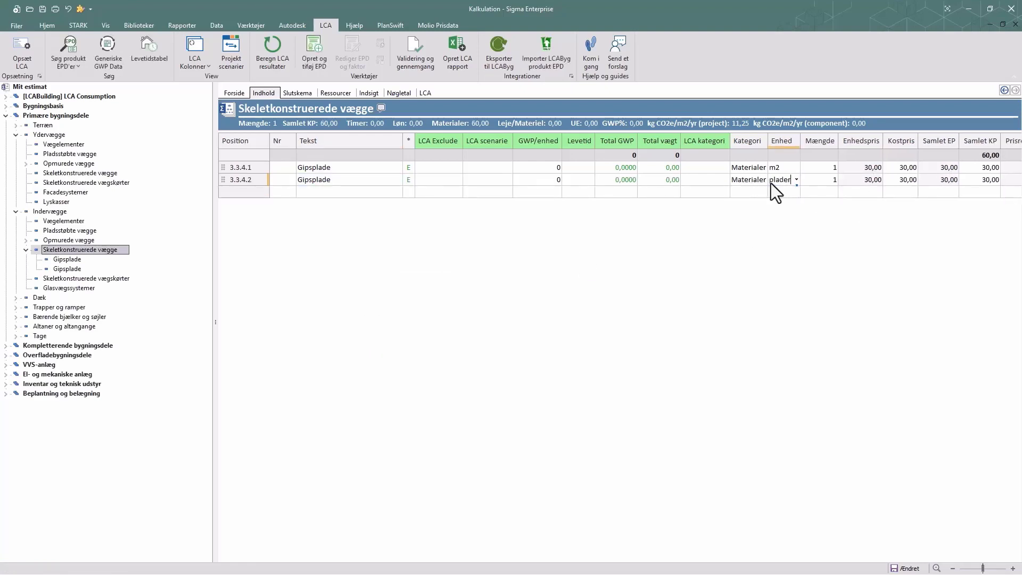
{"action": "type", "text": "0,4"}
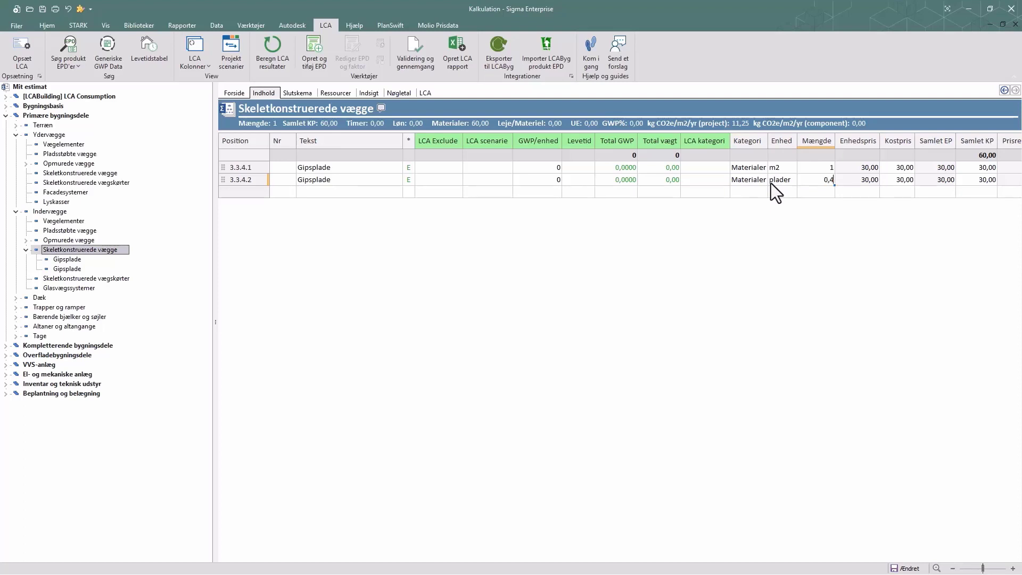
{"action": "key", "text": "Tab"}
{"action": "type", "text": "70"}
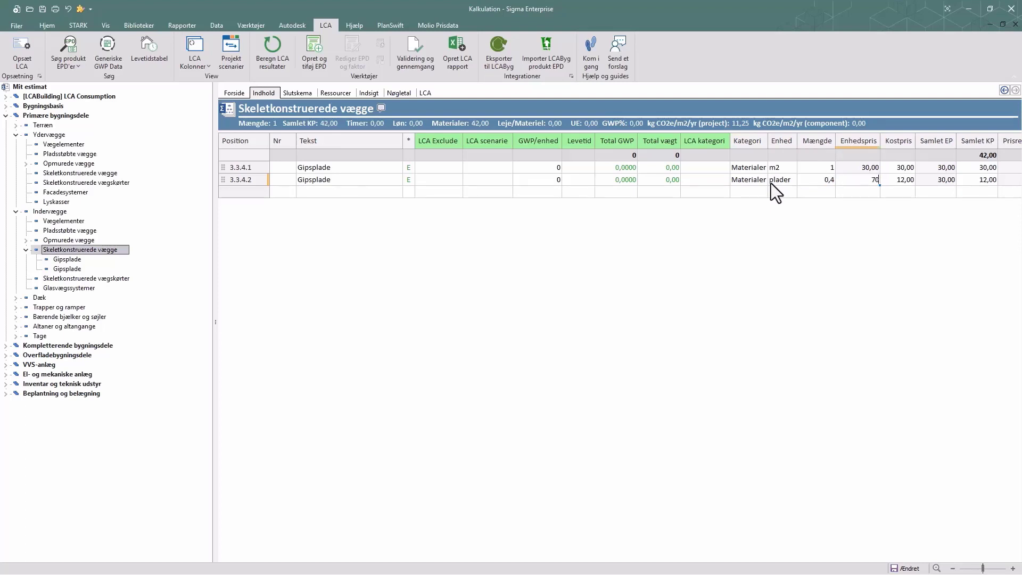
{"action": "key", "text": "Return"}
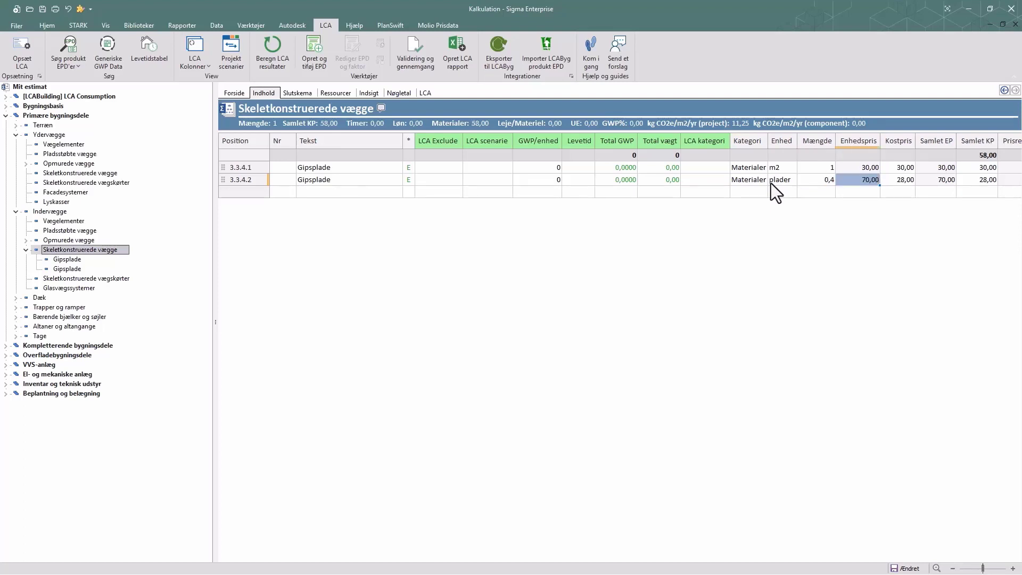
Search the generic GWP data for gips and assign the m2 version of Gipskartonplade 13 mm, hulplade to the first Gipsplade line
{"action": "key", "text": "Up"}
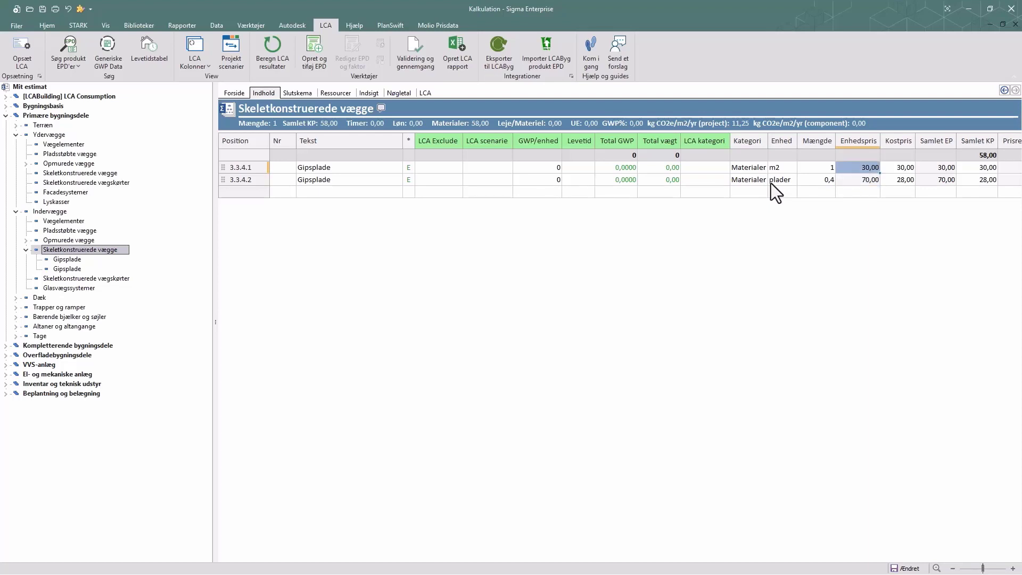
{"action": "left_click", "coordinate": [624, 167]}
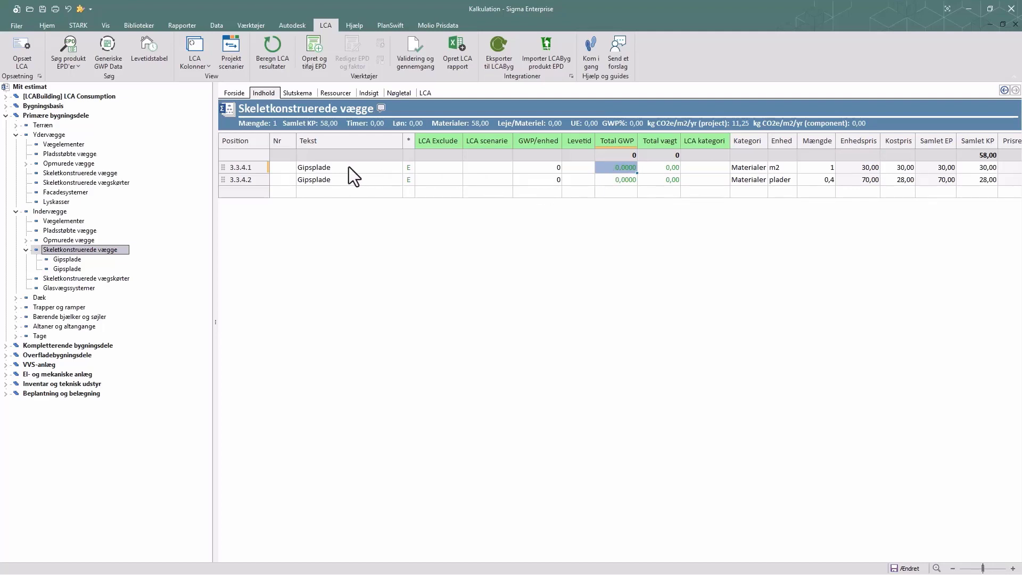
{"action": "left_click", "coordinate": [111, 60]}
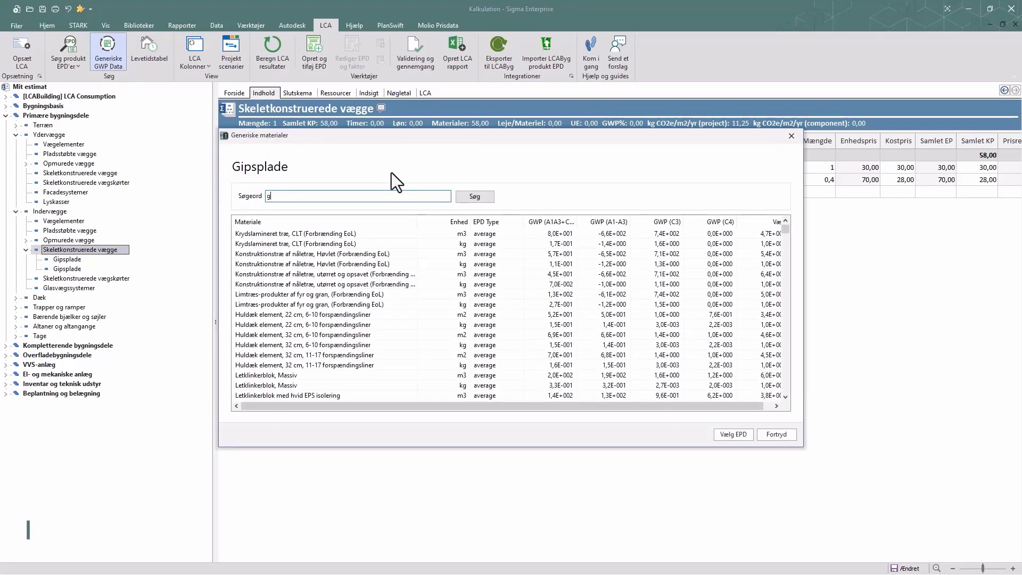
{"action": "type", "text": "gips"}
{"action": "key", "text": "Return"}
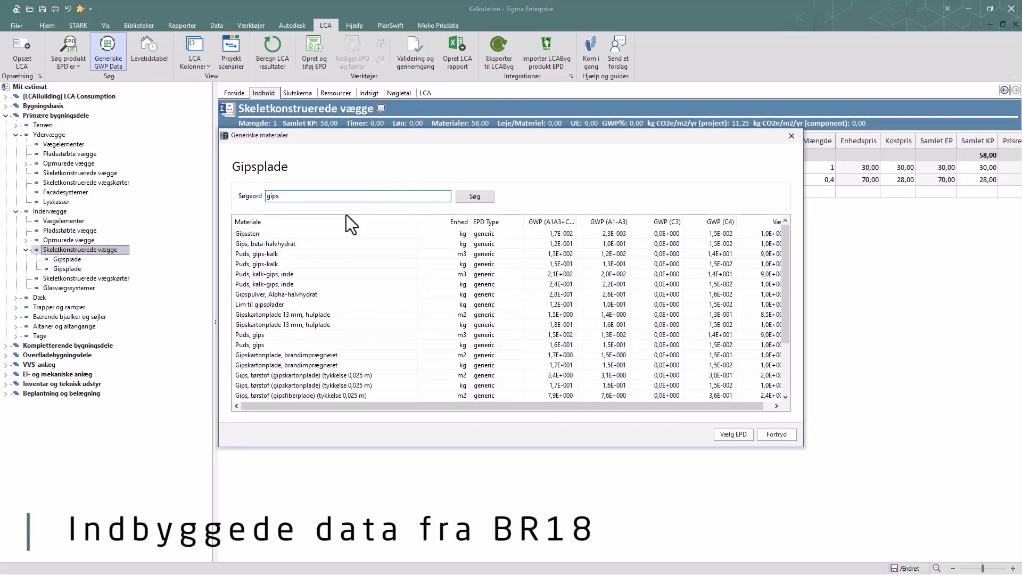
{"action": "left_click", "coordinate": [307, 316]}
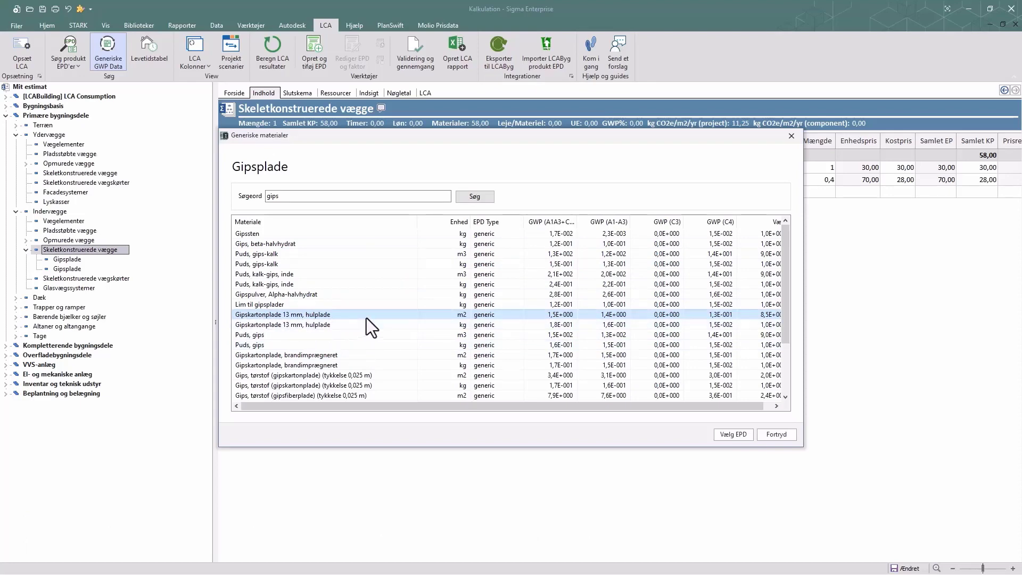
{"action": "left_click", "coordinate": [721, 436]}
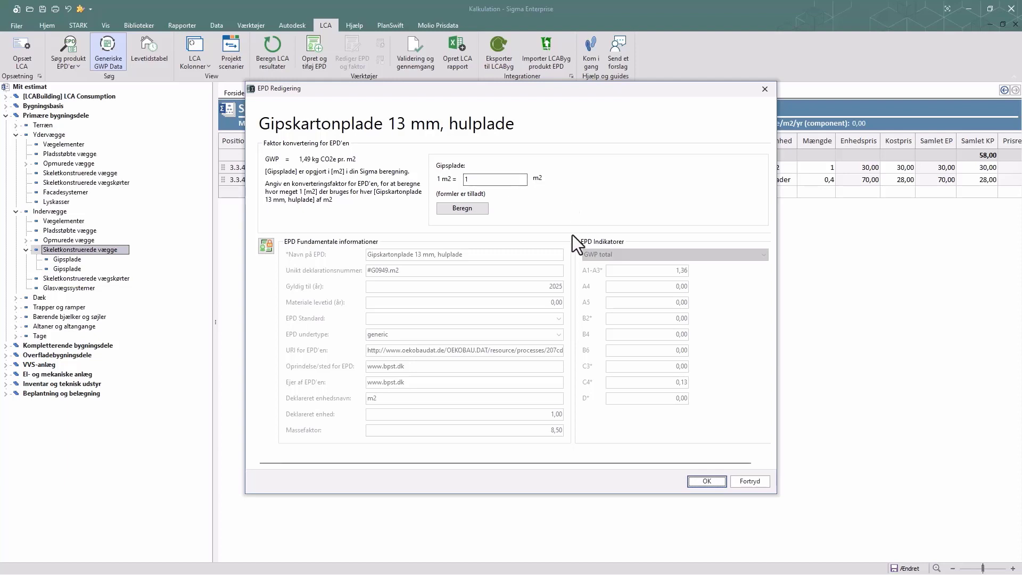
{"action": "left_click", "coordinate": [707, 481]}
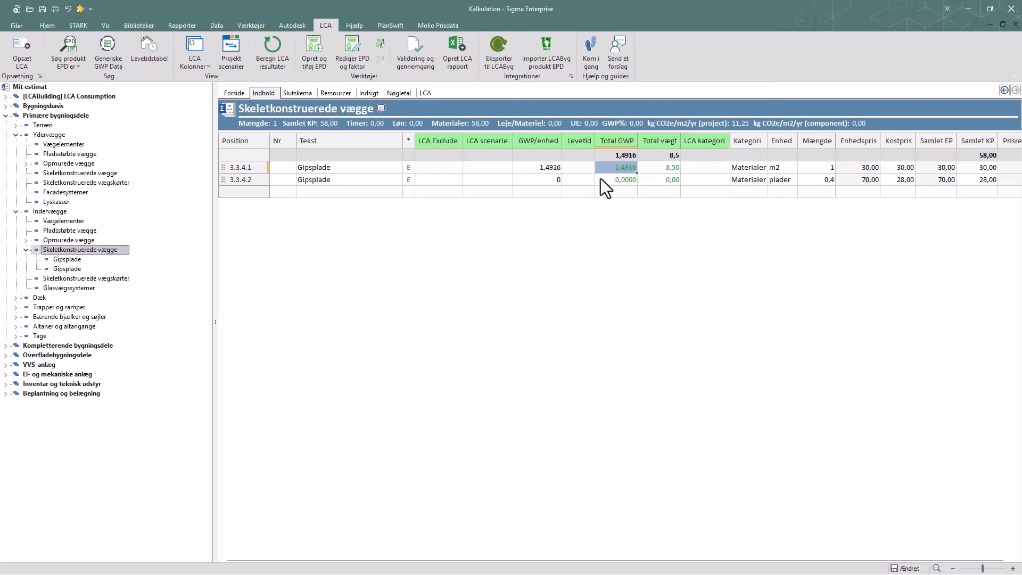
Search the ECO Platform product EPDs for classic board for the second Gipsplade line and choose Classic Board by Knauf A/S, valid to 2027
{"action": "left_click", "coordinate": [360, 181]}
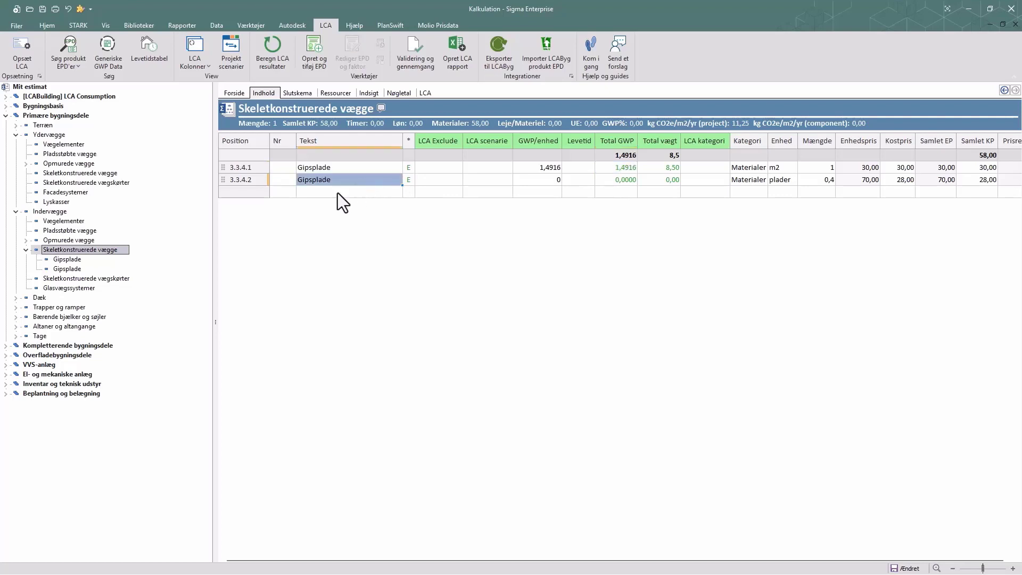
{"action": "left_click", "coordinate": [62, 64]}
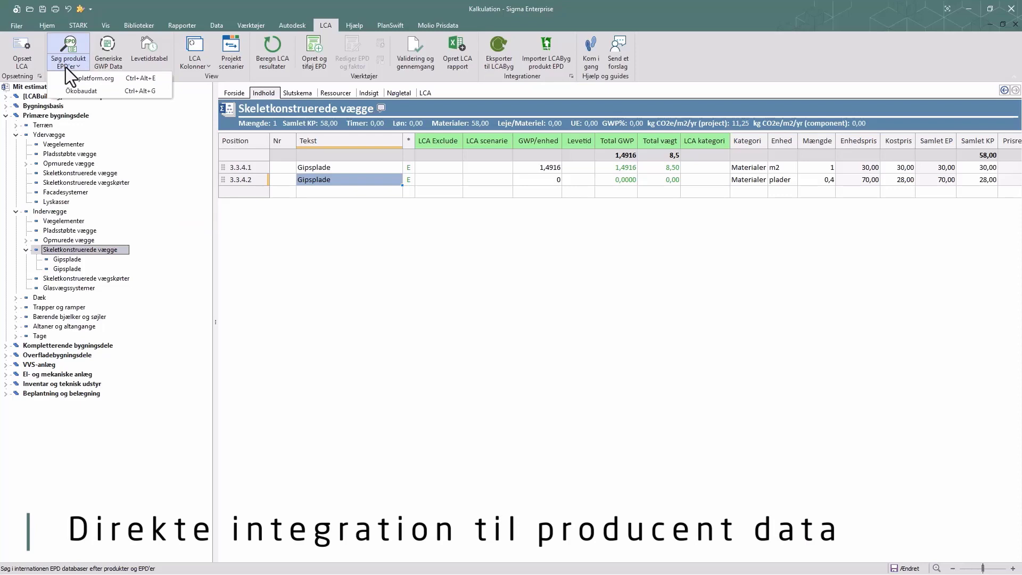
{"action": "left_click", "coordinate": [115, 81]}
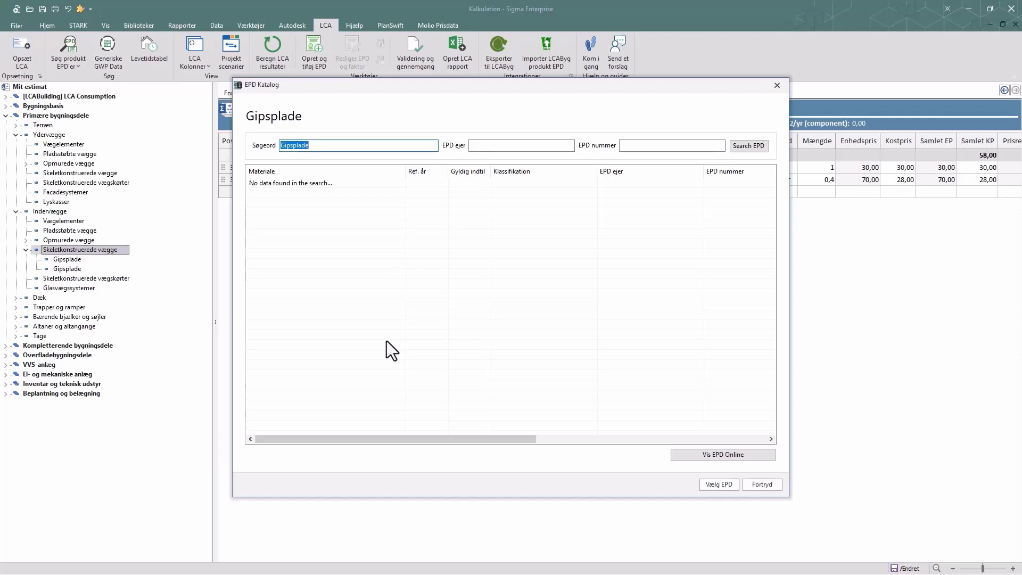
{"action": "type", "text": "classic board"}
{"action": "key", "text": "Return"}
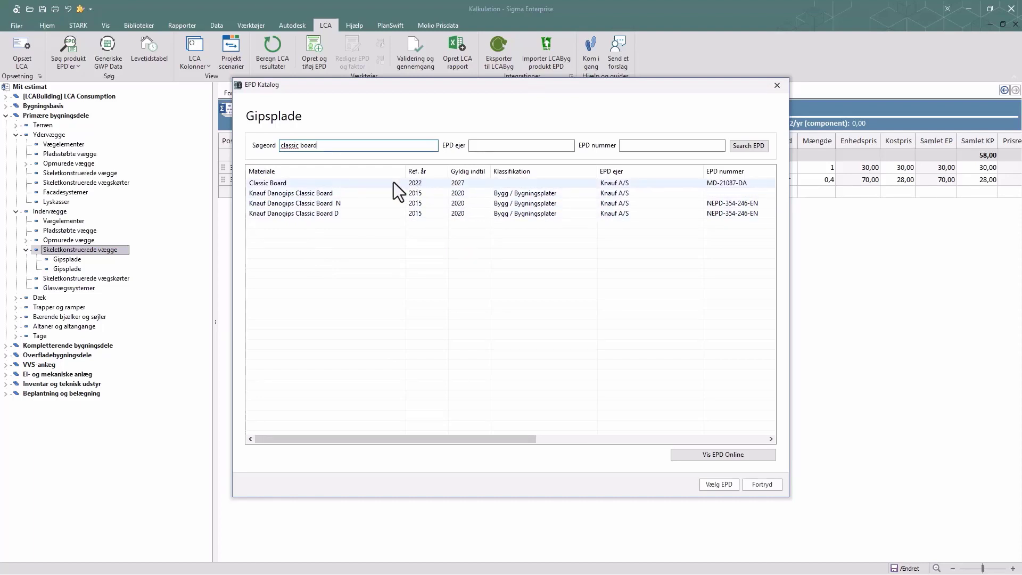
{"action": "left_click", "coordinate": [380, 183]}
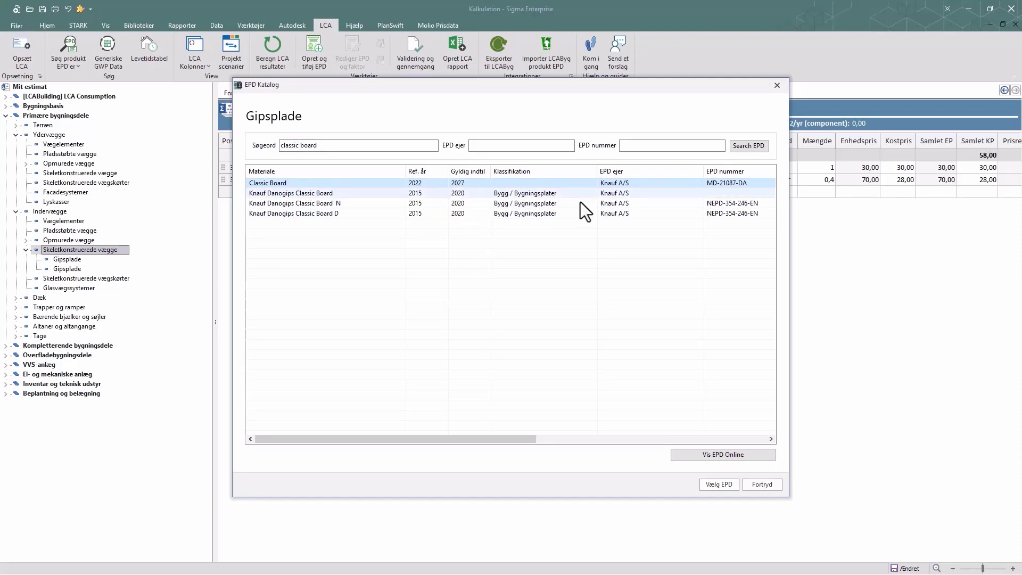
{"action": "left_click", "coordinate": [723, 488]}
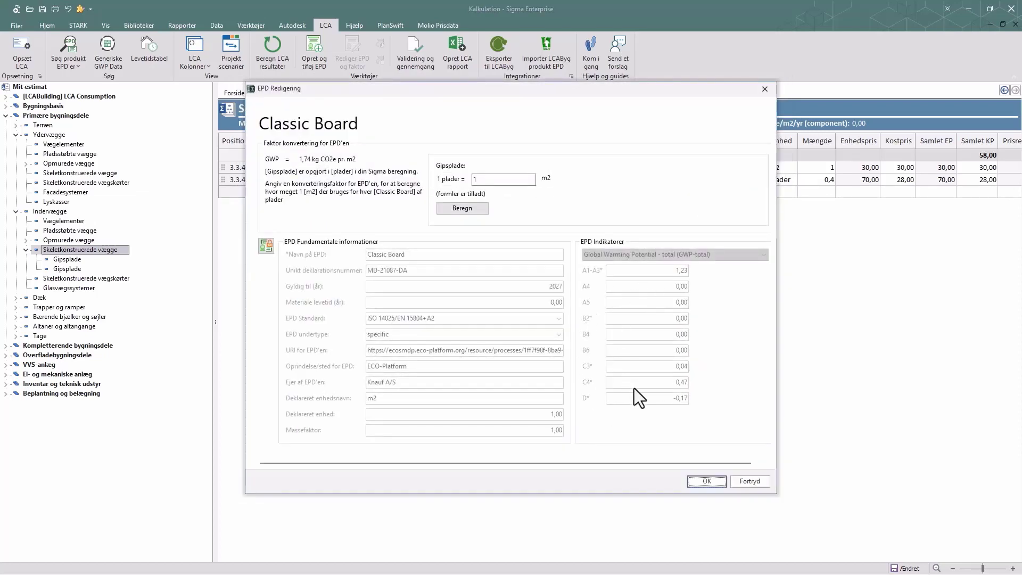
Calculate the Classic Board conversion factor as 0,9*2,7 m2 per plade and apply the EPD to the line
{"action": "left_click", "coordinate": [488, 180]}
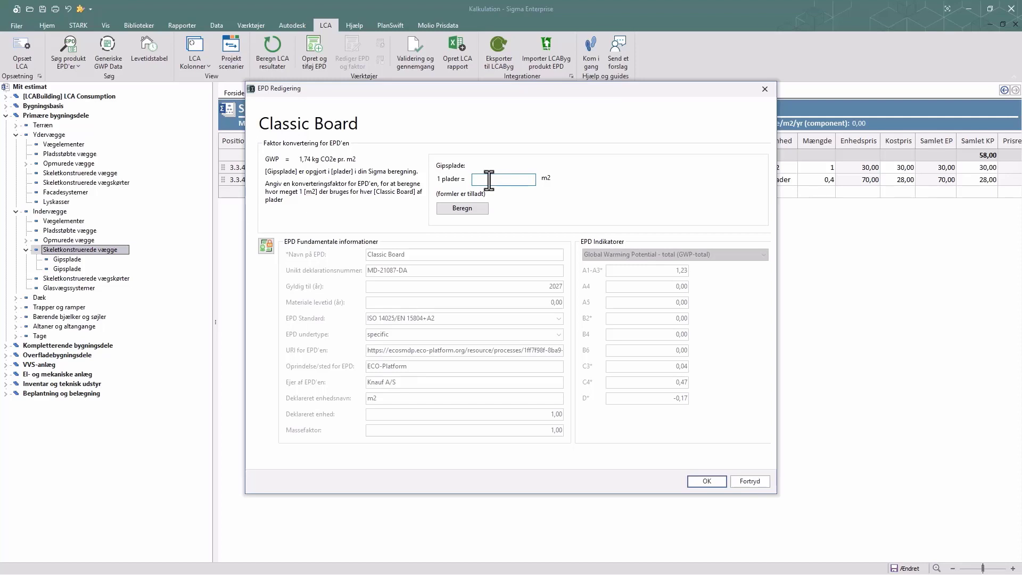
{"action": "type", "text": "0,9*2,7"}
{"action": "left_click", "coordinate": [464, 209]}
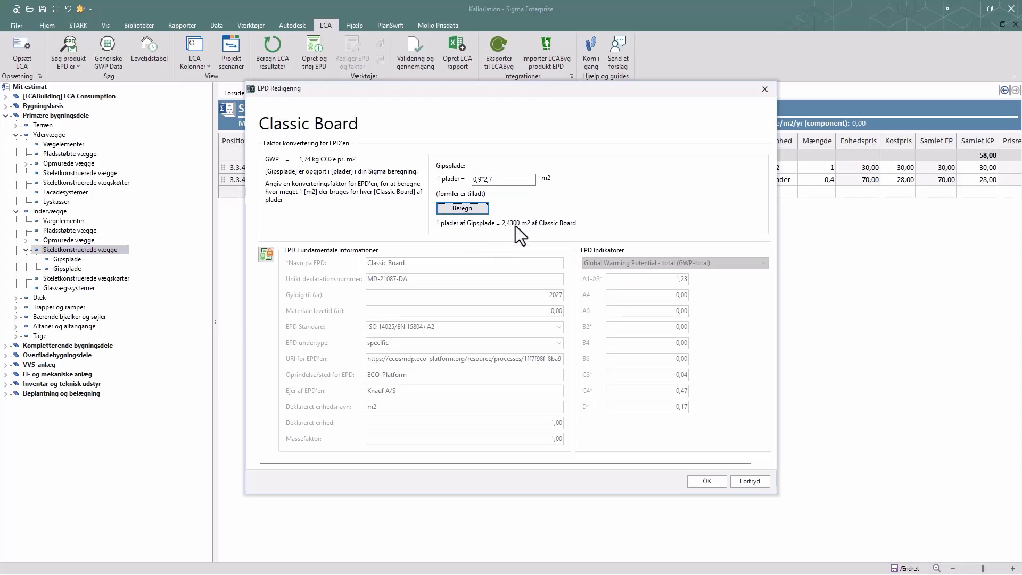
{"action": "left_click", "coordinate": [699, 483]}
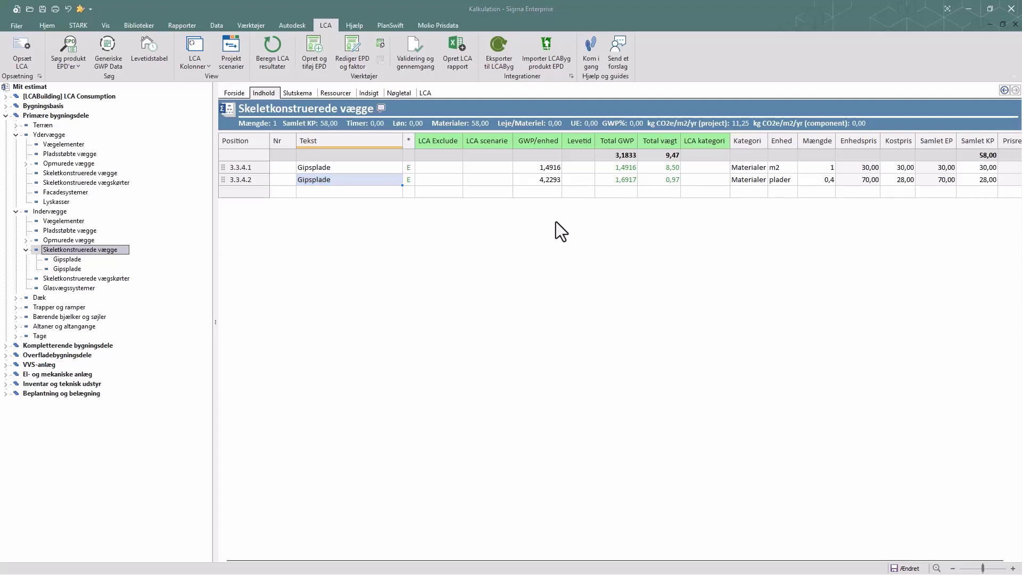
Assign the first Gipsplade line the 80-year lifetime of Gips under Indervægge ekskl. kælderindervægge from the material lifetime table
{"action": "left_click", "coordinate": [578, 168]}
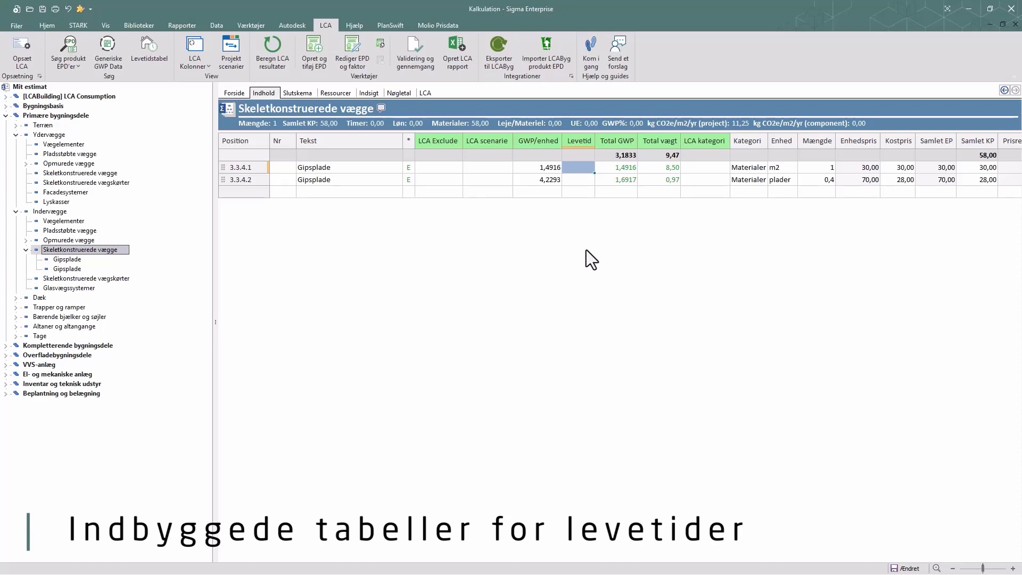
{"action": "left_click", "coordinate": [146, 58]}
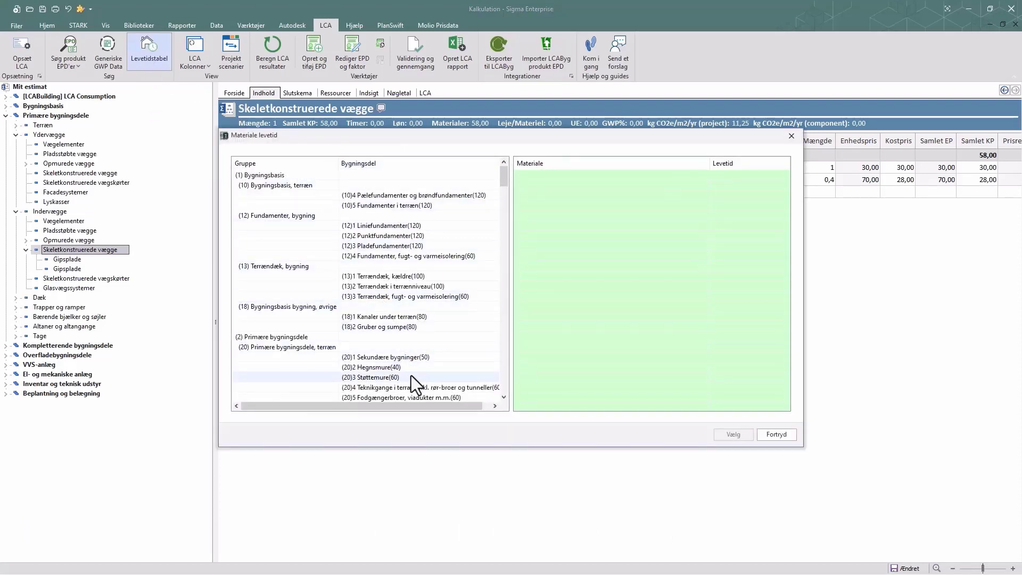
{"action": "scroll", "coordinate": [411, 362], "scroll_direction": "down", "scroll_amount": 5}
{"action": "scroll", "coordinate": [410, 362], "scroll_direction": "down", "scroll_amount": 1}
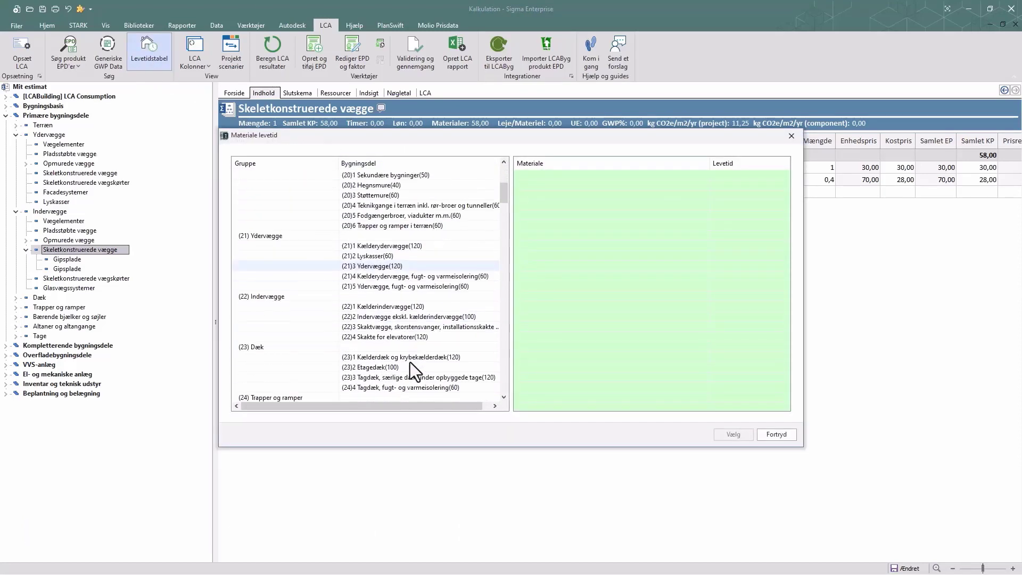
{"action": "left_click", "coordinate": [381, 317]}
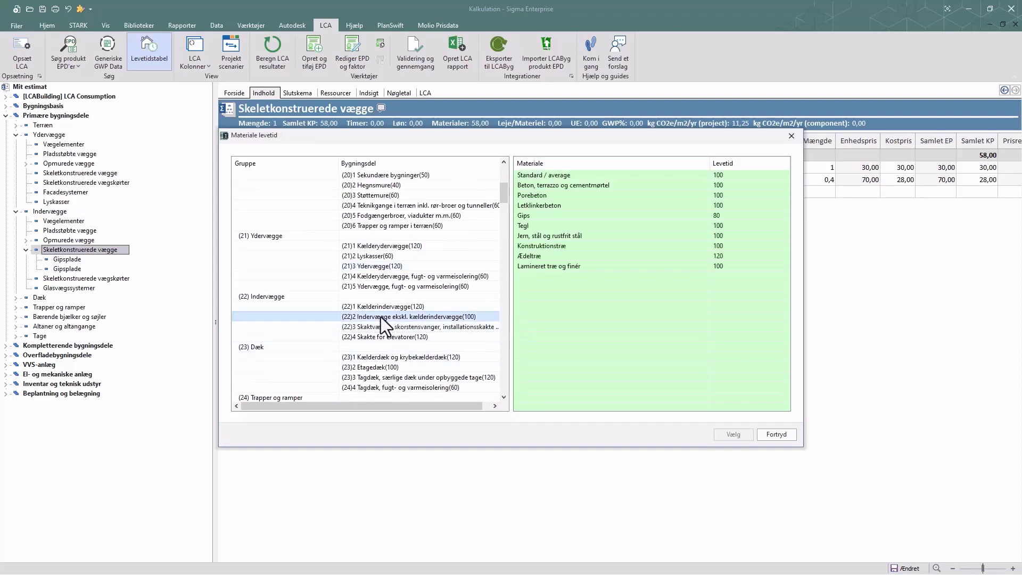
{"action": "left_click", "coordinate": [522, 216]}
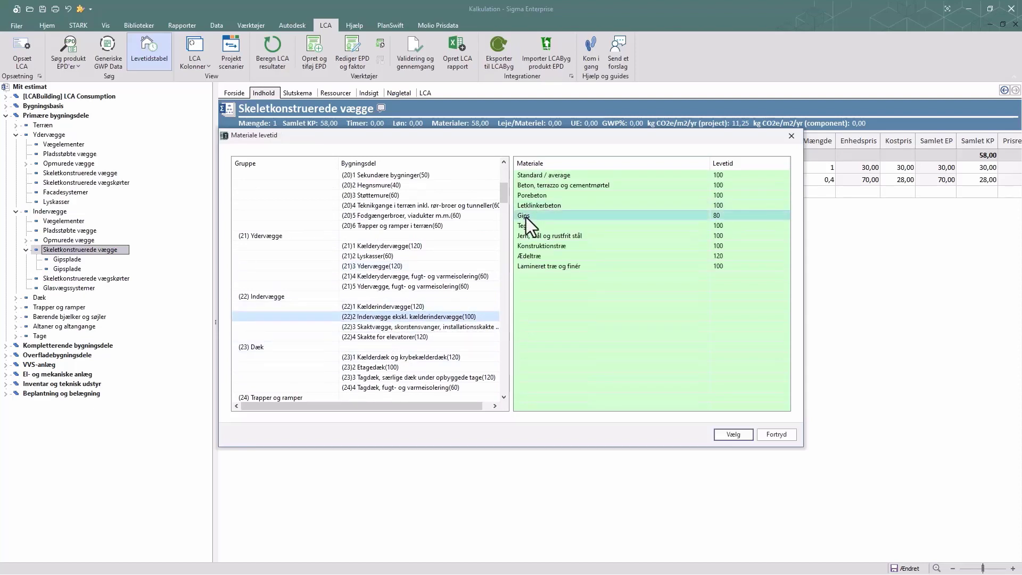
{"action": "left_click", "coordinate": [727, 436]}
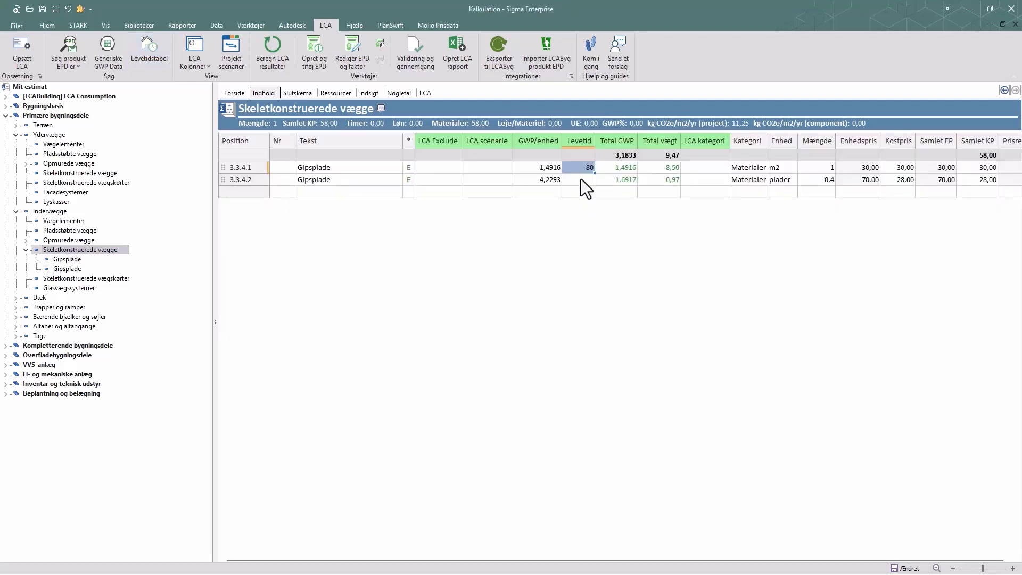
Set the lifetime of the second Gipsplade line to 80
{"action": "key", "text": "Down"}
{"action": "type", "text": "80"}
{"action": "key", "text": "Return"}
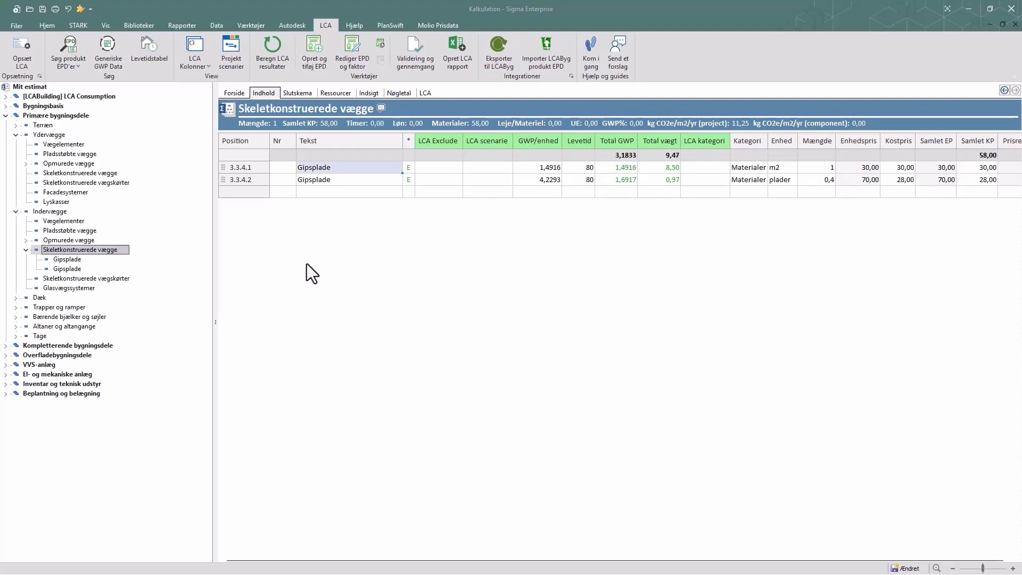
Open the Skalmur gul maskinsten/ribbet S-binder component inside the 468 mm hulmur of the exterior Opmurede vægge
{"action": "left_click", "coordinate": [26, 164]}
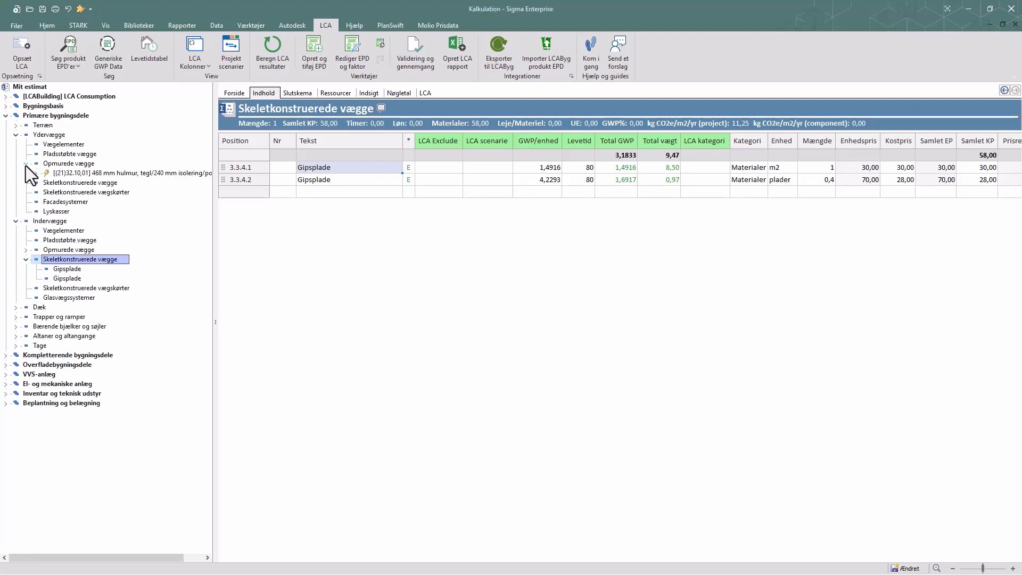
{"action": "left_click", "coordinate": [68, 164]}
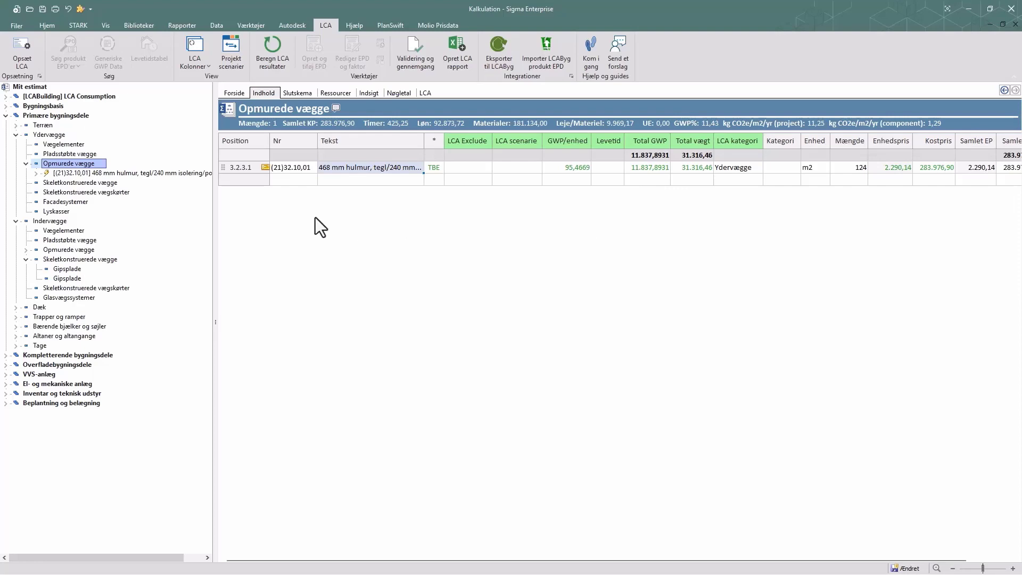
{"action": "left_click", "coordinate": [39, 173]}
{"action": "left_click", "coordinate": [78, 172]}
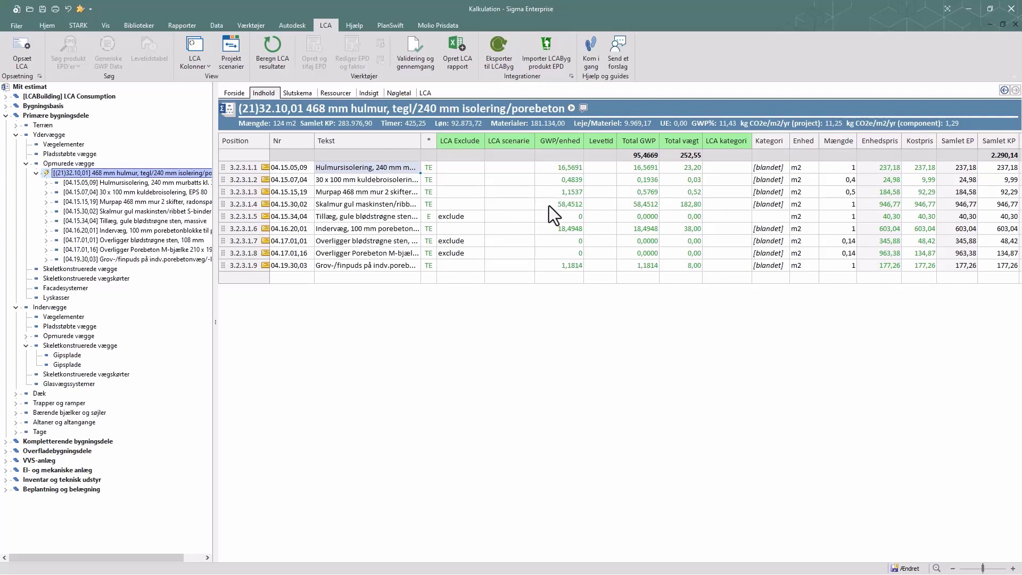
{"action": "left_click", "coordinate": [122, 214]}
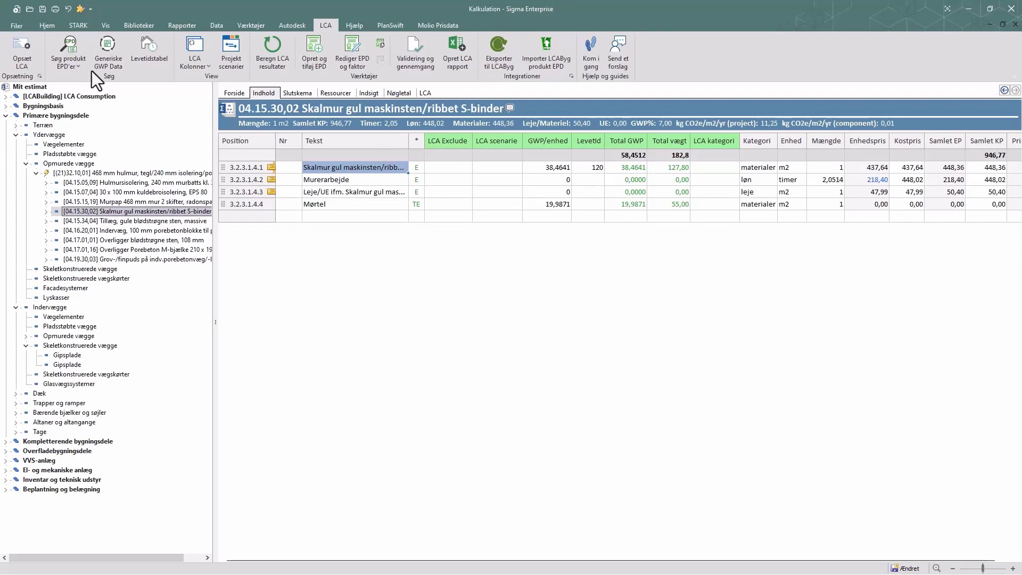
Search the ECO Platform product EPDs for less for the Skalmur material line and choose Red LESS brick with manganese oxide
{"action": "left_click", "coordinate": [68, 66]}
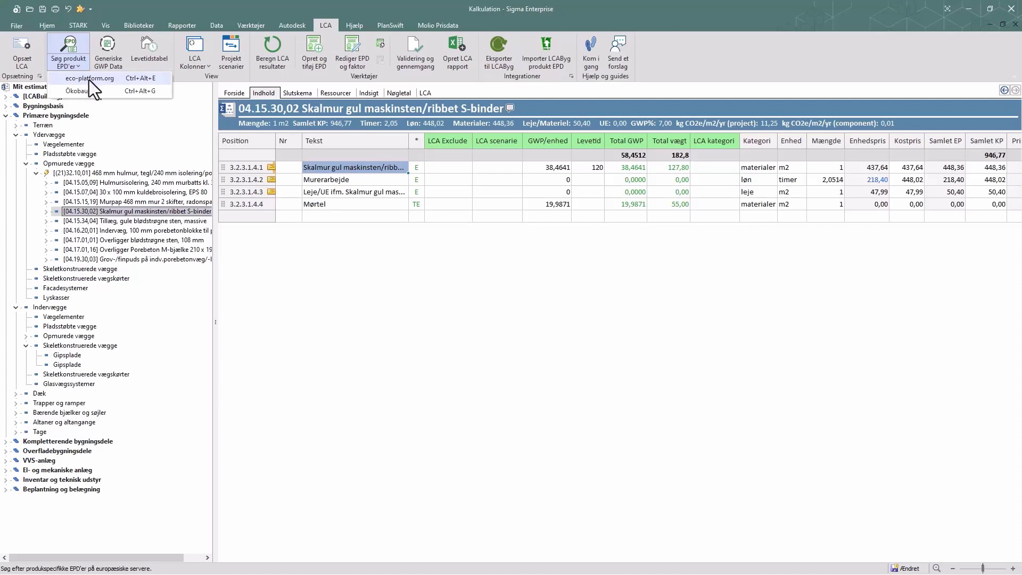
{"action": "left_click", "coordinate": [89, 80]}
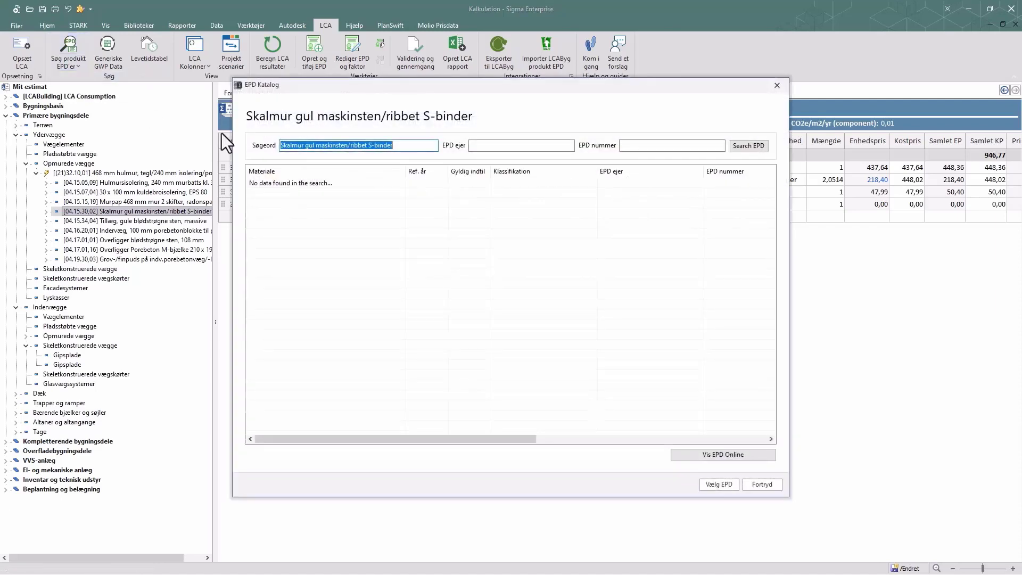
{"action": "type", "text": "less"}
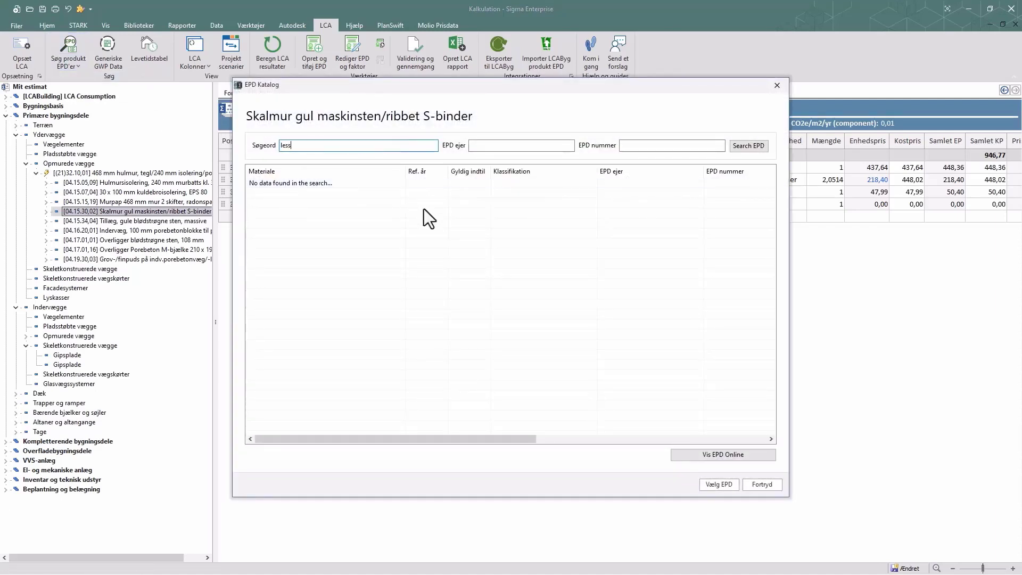
{"action": "key", "text": "Return"}
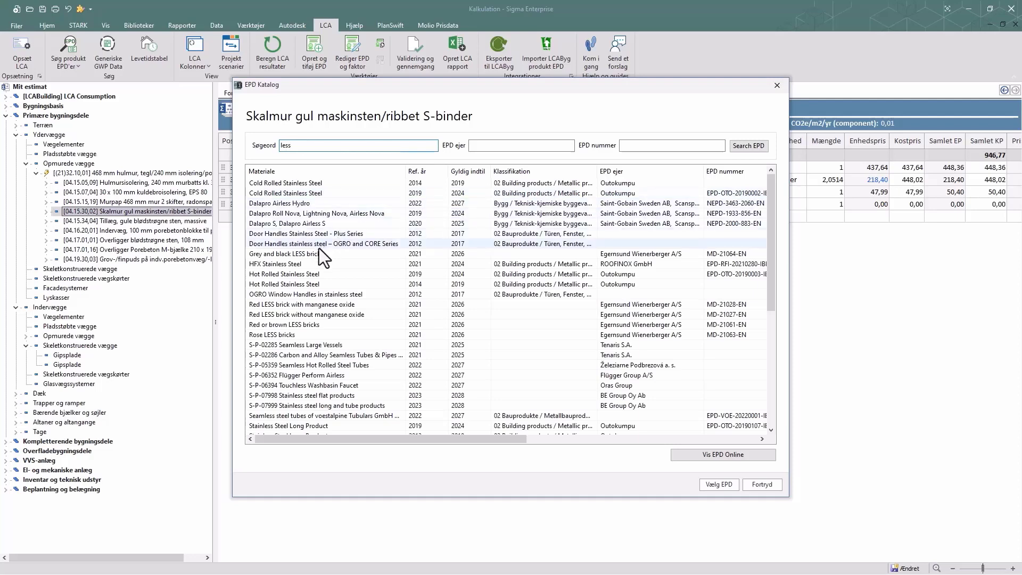
{"action": "left_click", "coordinate": [295, 305]}
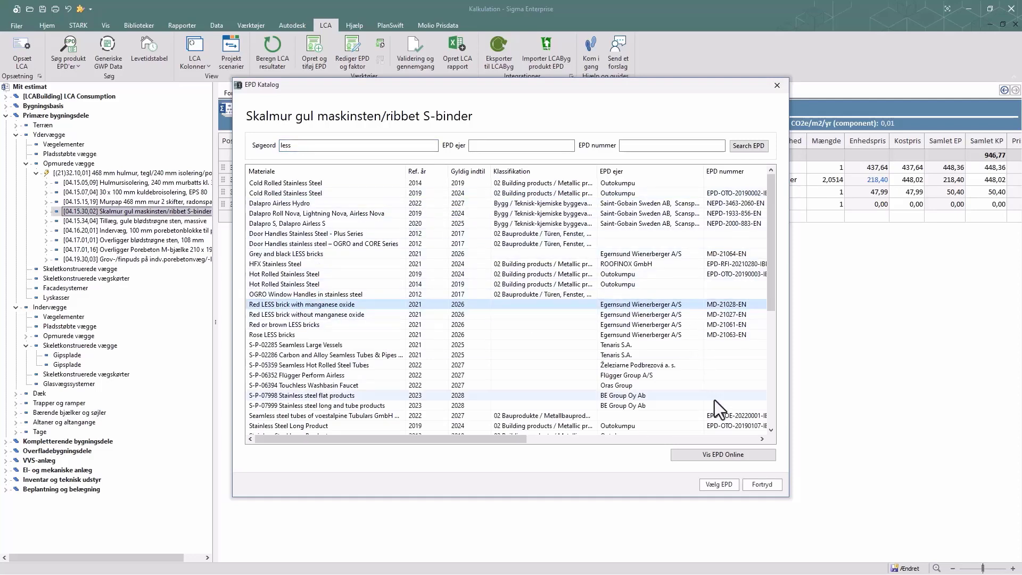
{"action": "left_click", "coordinate": [717, 487]}
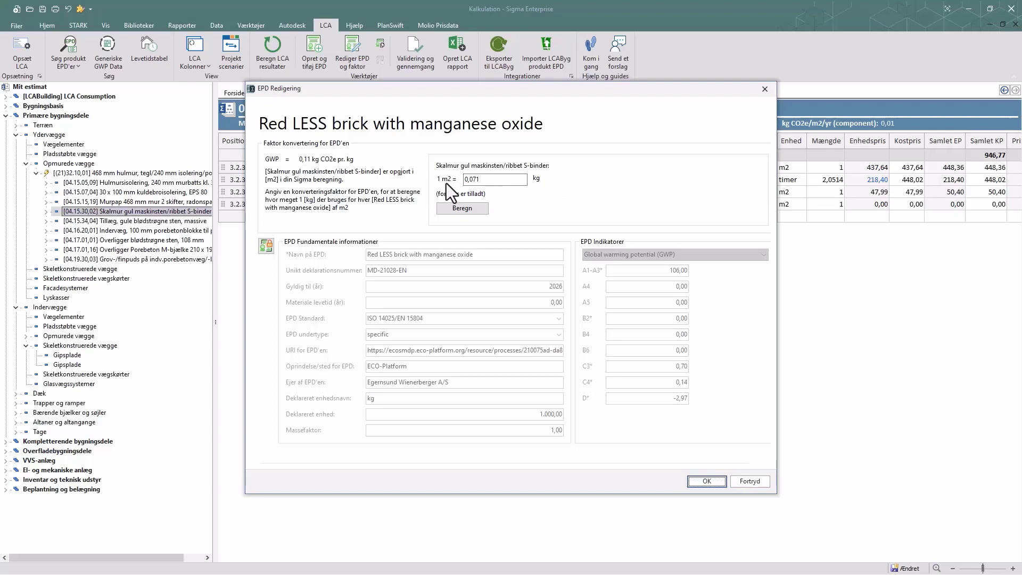
Calculate the brick's conversion factor as 0,071*1500 kg per m2 and apply the EPD to the Skalmur line
{"action": "left_click", "coordinate": [490, 179]}
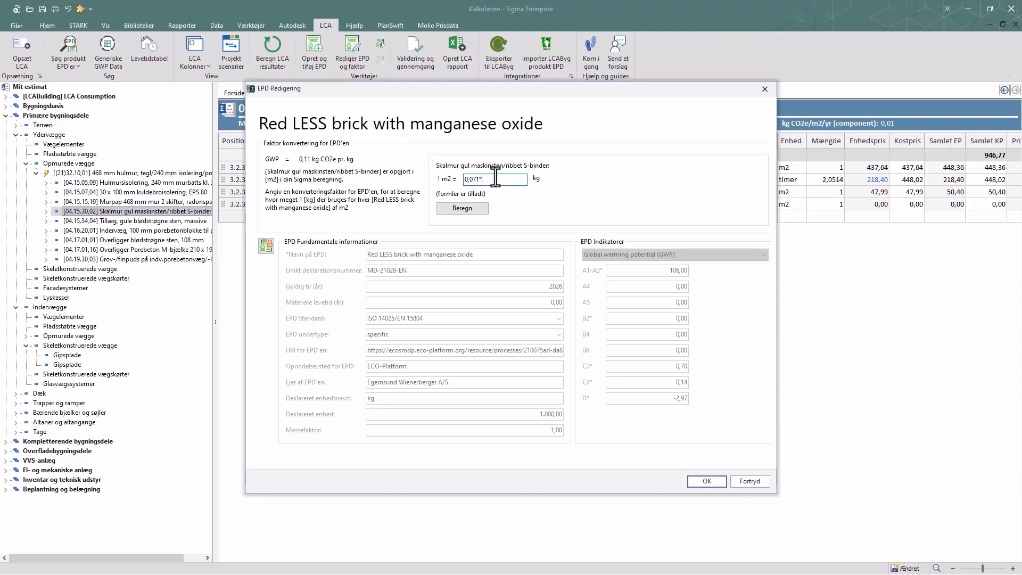
{"action": "type", "text": "*1500"}
{"action": "left_click", "coordinate": [469, 208]}
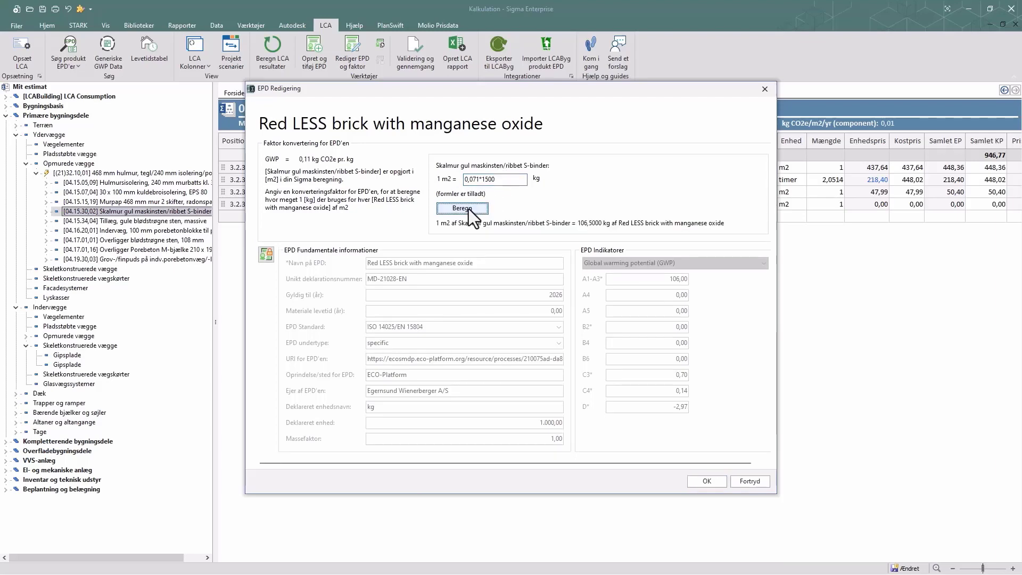
{"action": "left_click", "coordinate": [703, 483]}
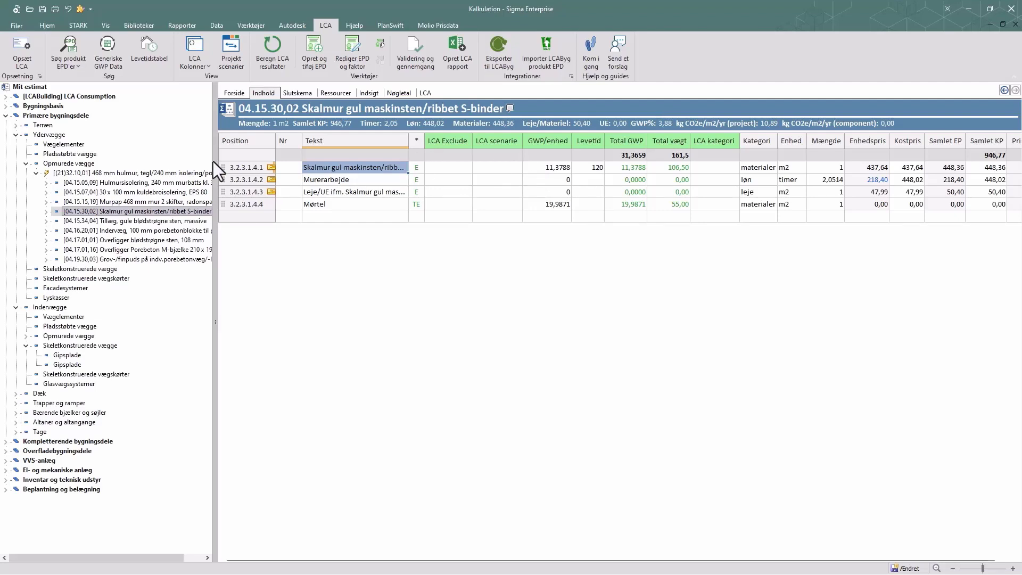
Return to the exterior Opmurede vægge, preview the Udvidet visning LCA columns and change the column set to Basis visning
{"action": "left_click", "coordinate": [76, 165]}
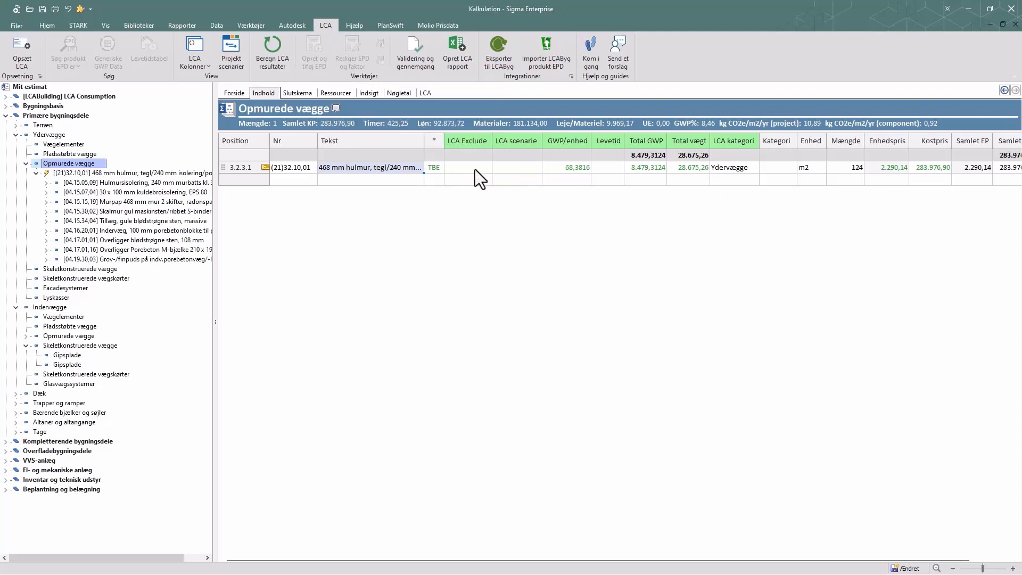
{"action": "left_click", "coordinate": [199, 66]}
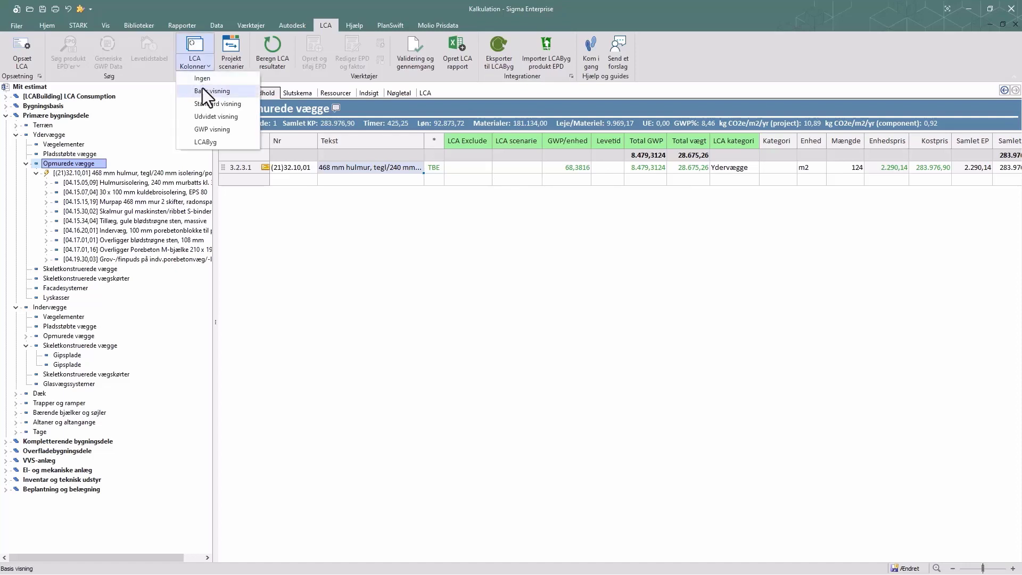
{"action": "left_click", "coordinate": [212, 117]}
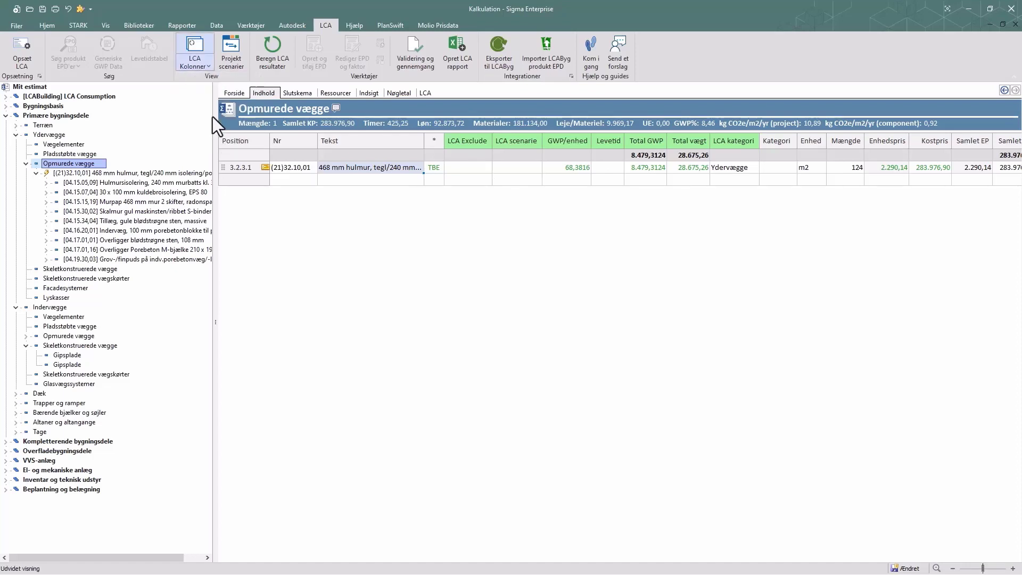
{"action": "left_click", "coordinate": [186, 64]}
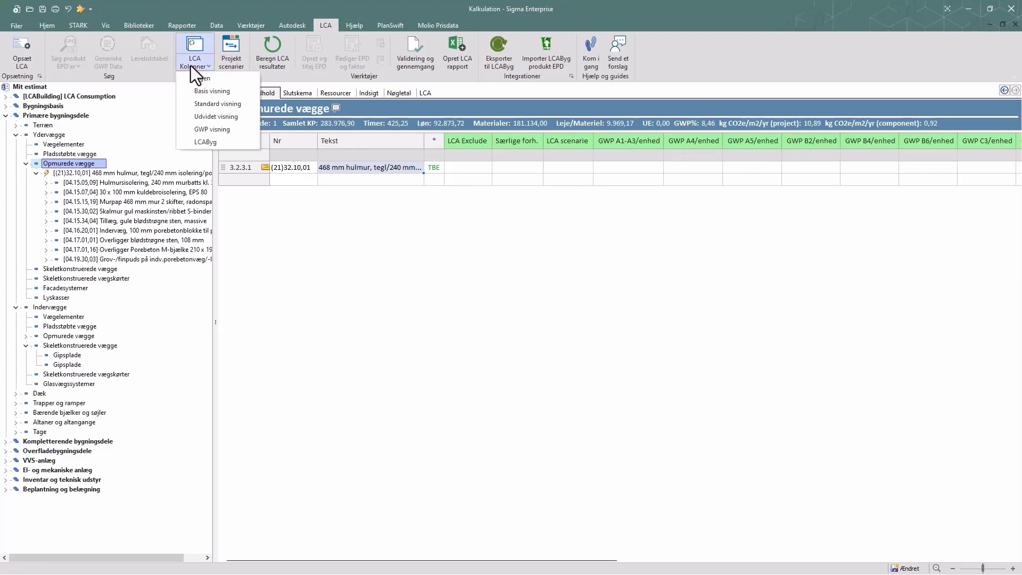
{"action": "left_click", "coordinate": [203, 94]}
Review the project's LCA scenarios and examine how they are assigned to the roof lines in Spærtage under Tage
{"action": "left_click", "coordinate": [230, 56]}
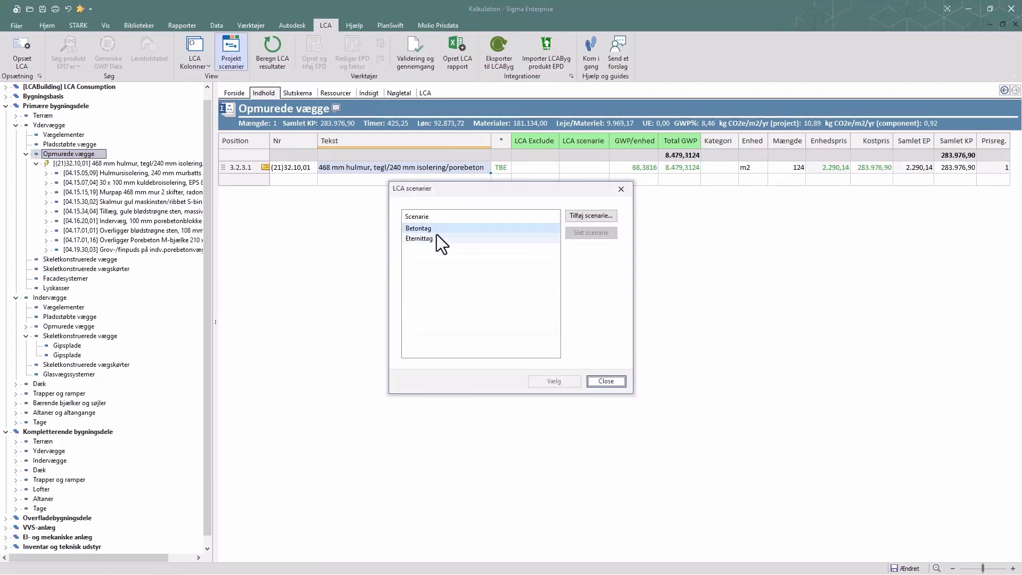
{"action": "left_click", "coordinate": [611, 384]}
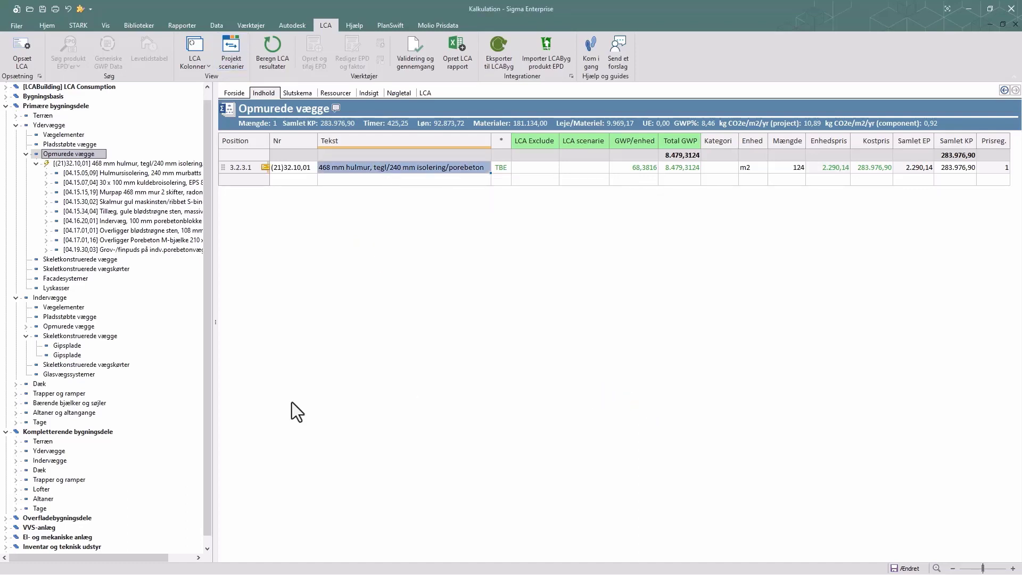
{"action": "left_click", "coordinate": [16, 423]}
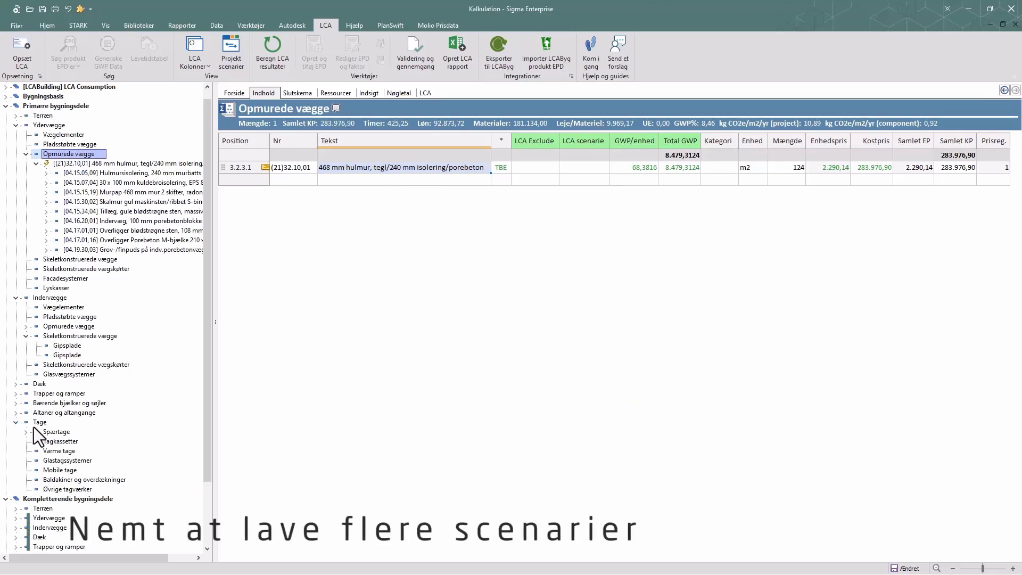
{"action": "left_click", "coordinate": [53, 432]}
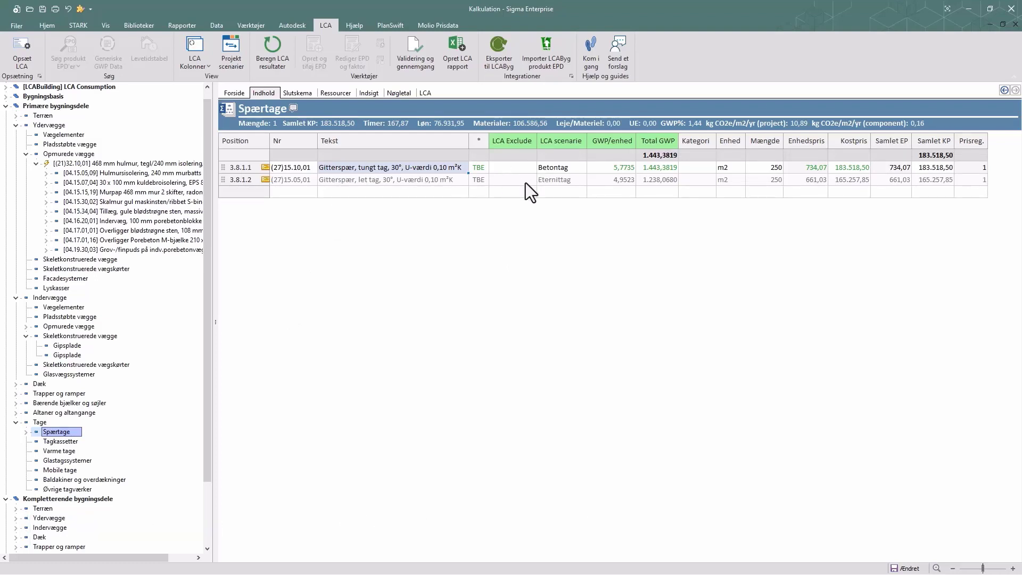
Show the project's LCA calculation and switch the active project scenario to Eternittag
{"action": "left_click", "coordinate": [429, 93]}
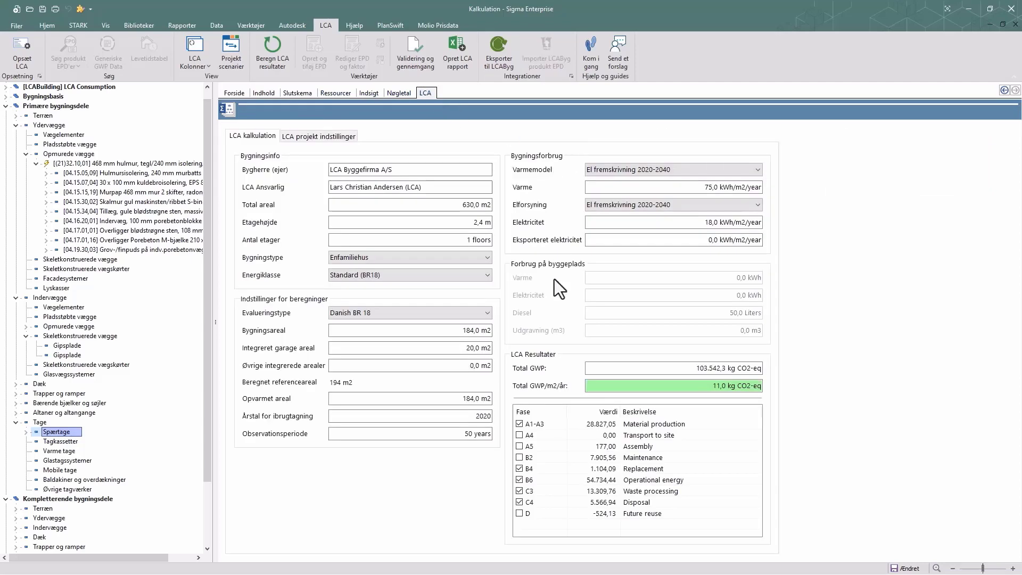
{"action": "left_click", "coordinate": [239, 55]}
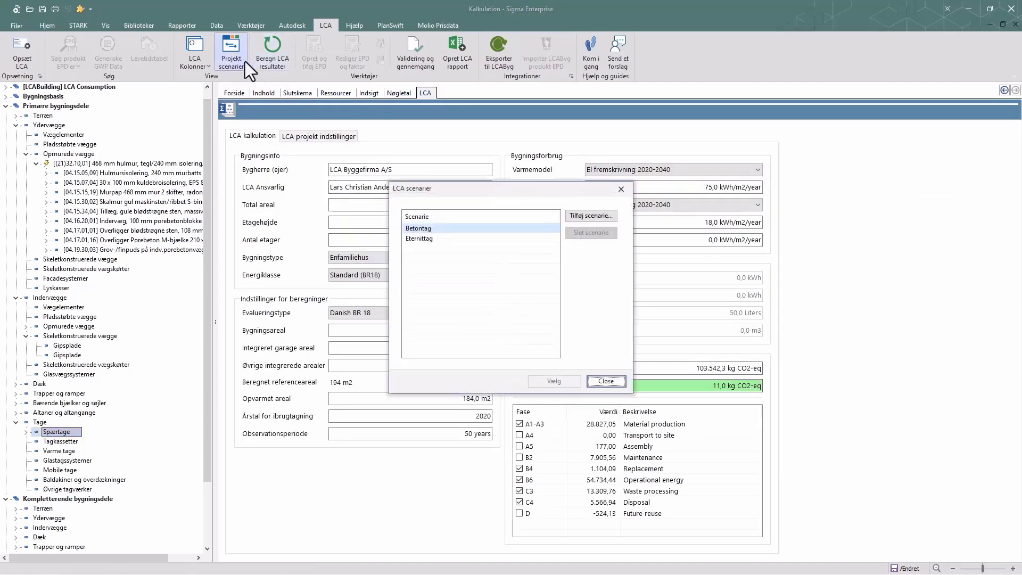
{"action": "left_click", "coordinate": [420, 239]}
{"action": "left_click", "coordinate": [540, 379]}
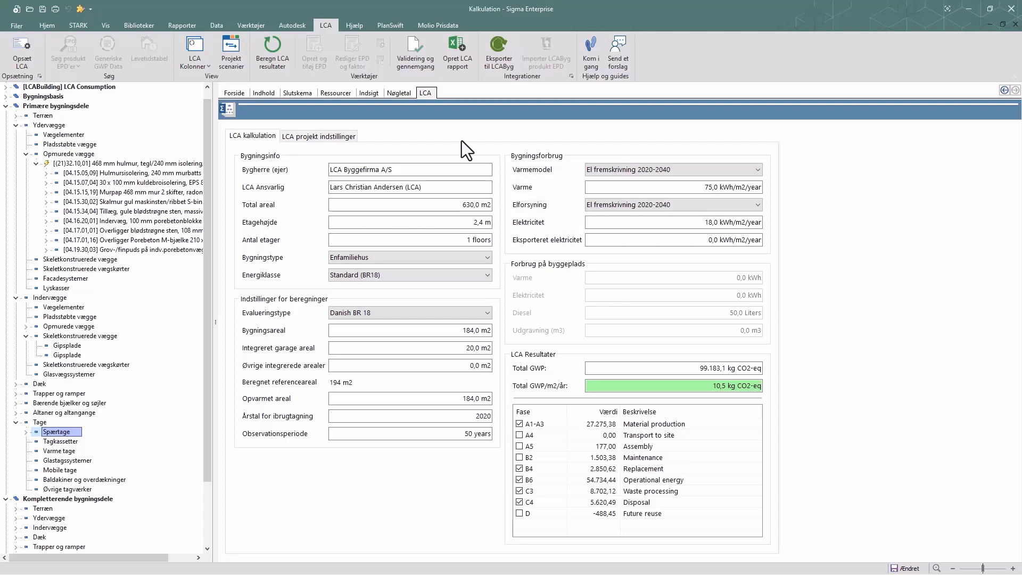
Validate the project, go to the missing-lifetime warning for element 4.3.1.1.3.1 and close the validation
{"action": "left_click", "coordinate": [411, 59]}
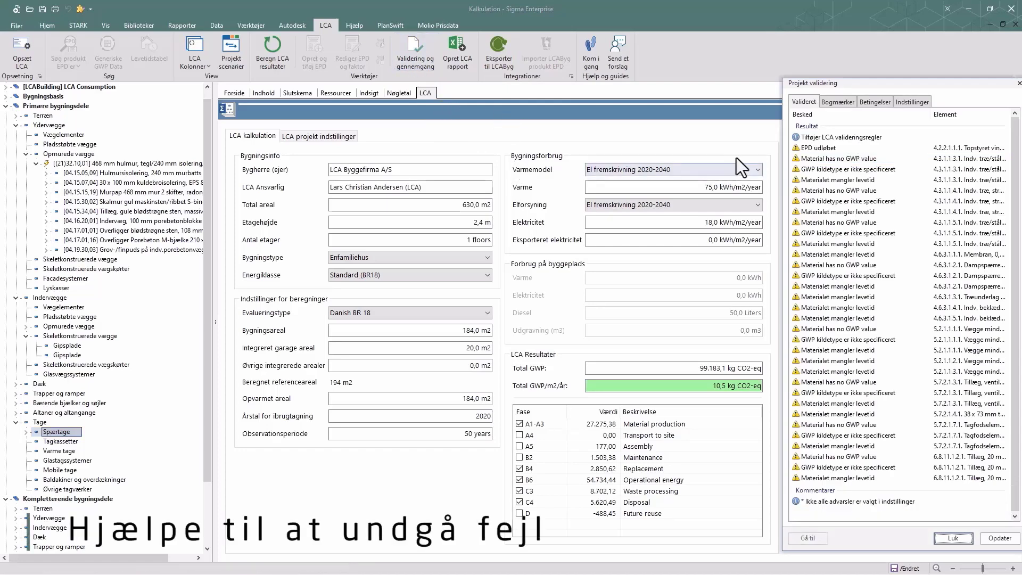
{"action": "double_click", "coordinate": [844, 183]}
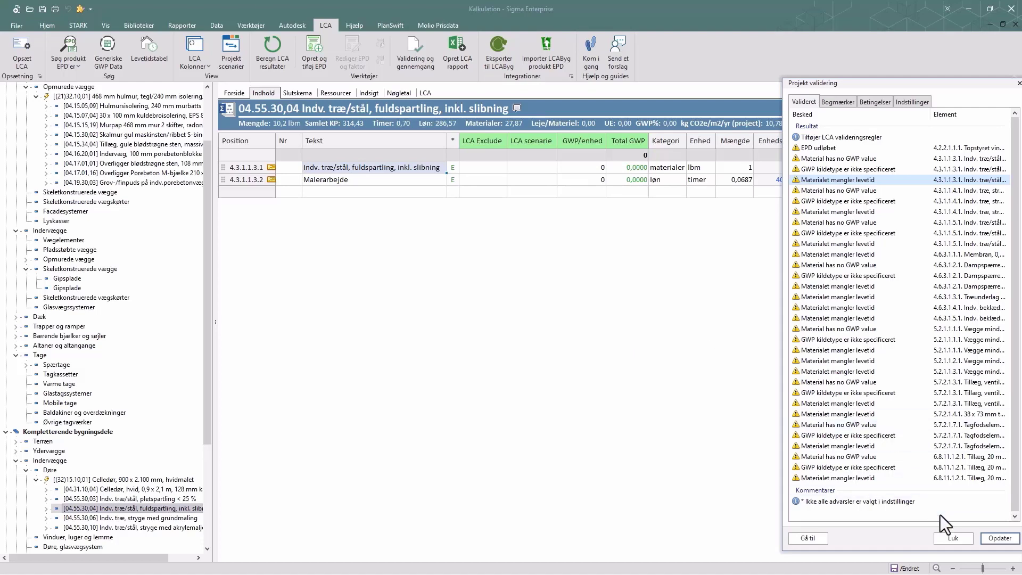
{"action": "left_click", "coordinate": [950, 538]}
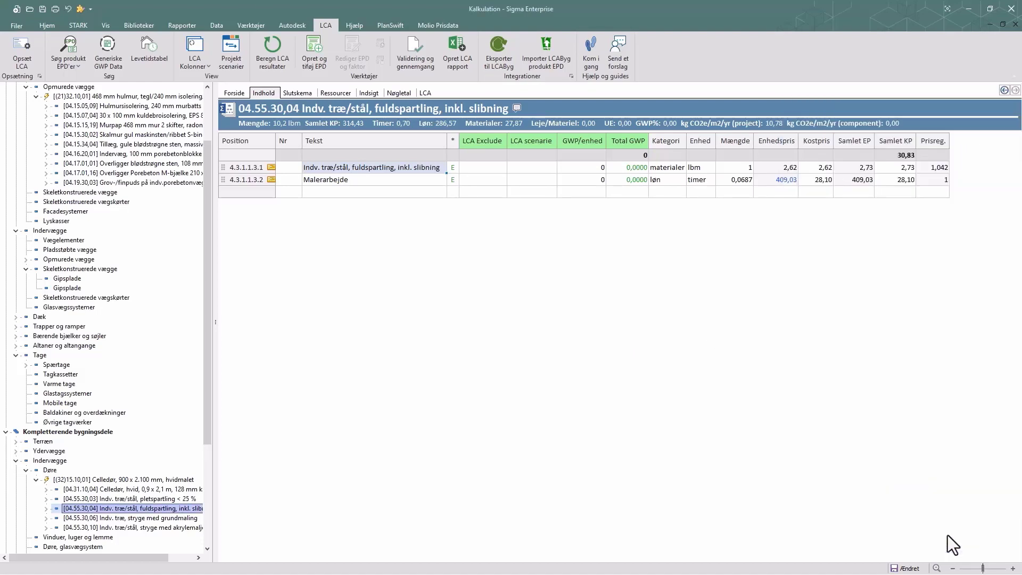
Review the GWP Consumption and GWP Materials insight views for the whole Mit estimat project, plus its key figures (Nøgletal)
{"action": "left_click", "coordinate": [367, 93]}
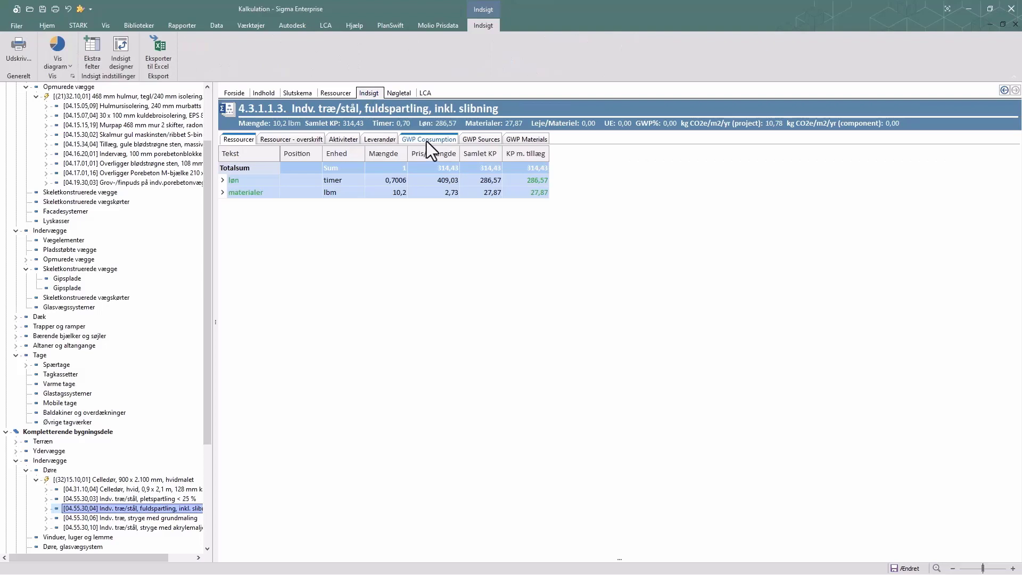
{"action": "left_click", "coordinate": [426, 142]}
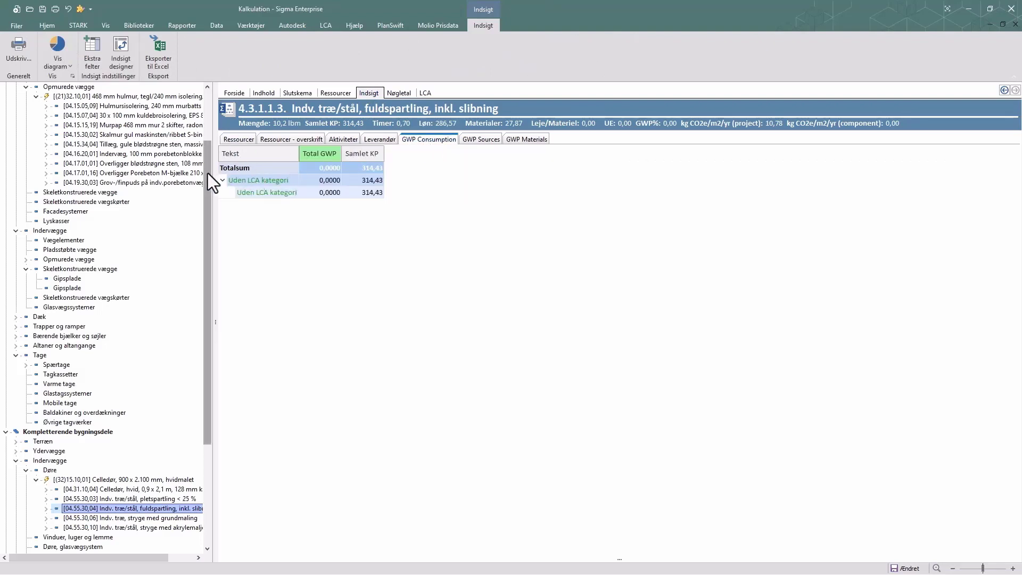
{"action": "left_click_drag", "start_coordinate": [208, 174], "coordinate": [215, 108]}
{"action": "left_click", "coordinate": [24, 86]}
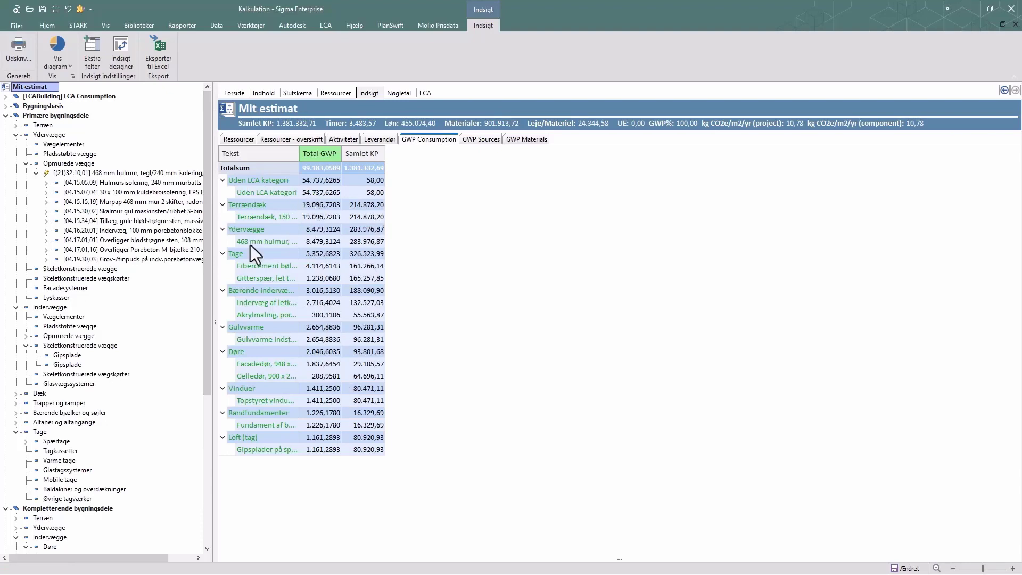
{"action": "left_click", "coordinate": [528, 140]}
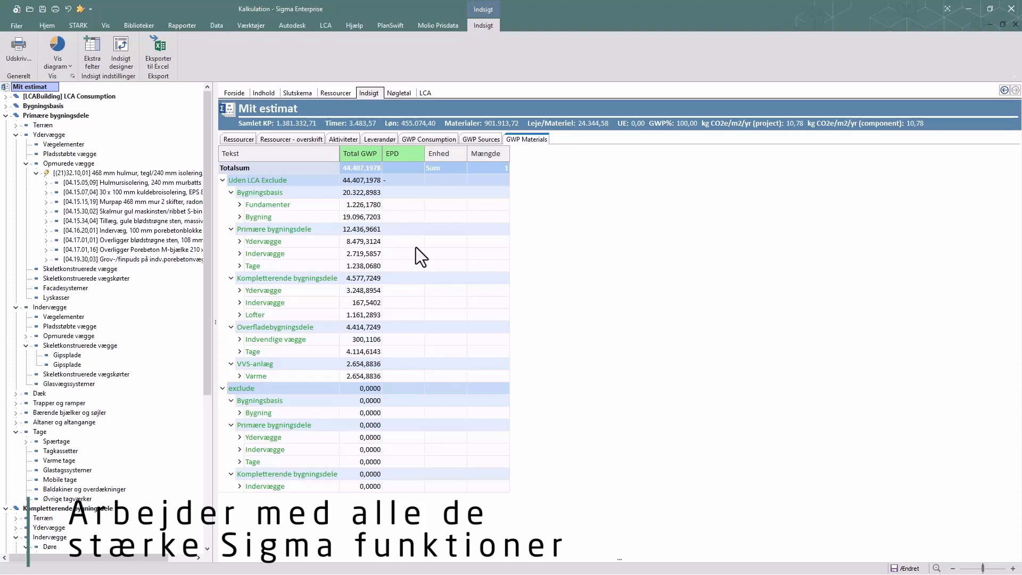
{"action": "left_click", "coordinate": [400, 93]}
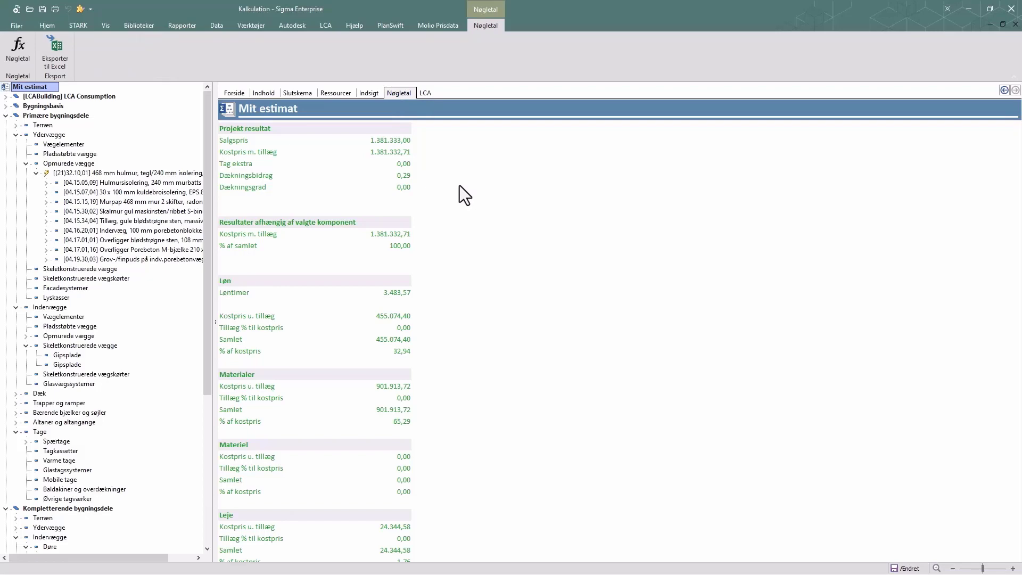
Return to the contents of Mit estimat and export the project data to LCAbyg
{"action": "left_click", "coordinate": [260, 92]}
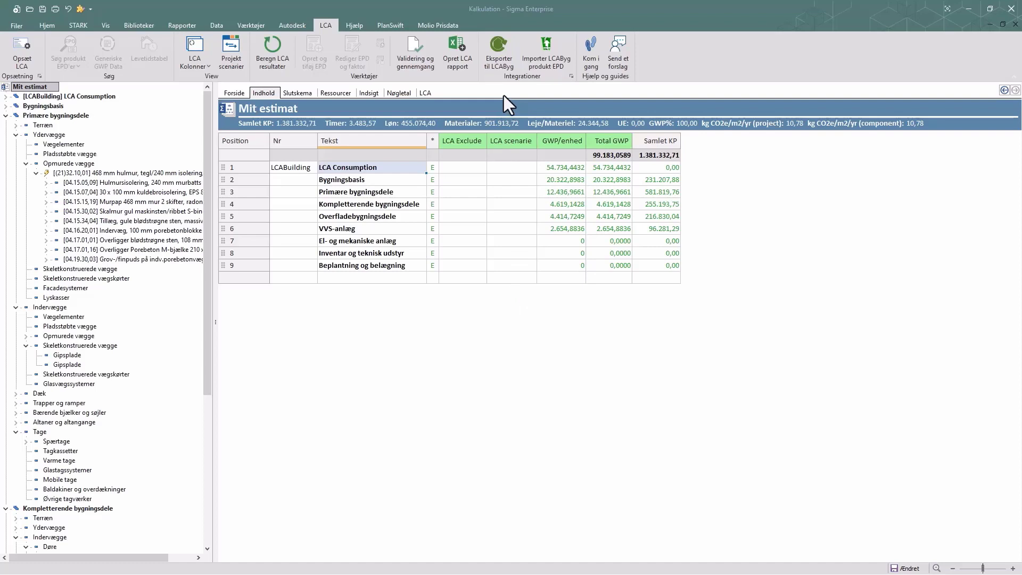
{"action": "left_click", "coordinate": [497, 54]}
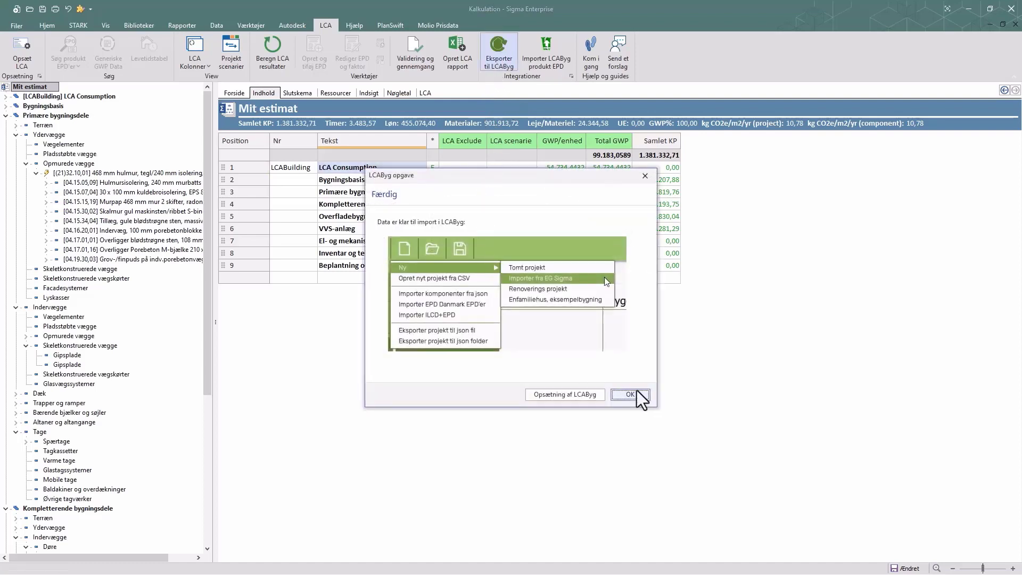
{"action": "left_click", "coordinate": [630, 394]}
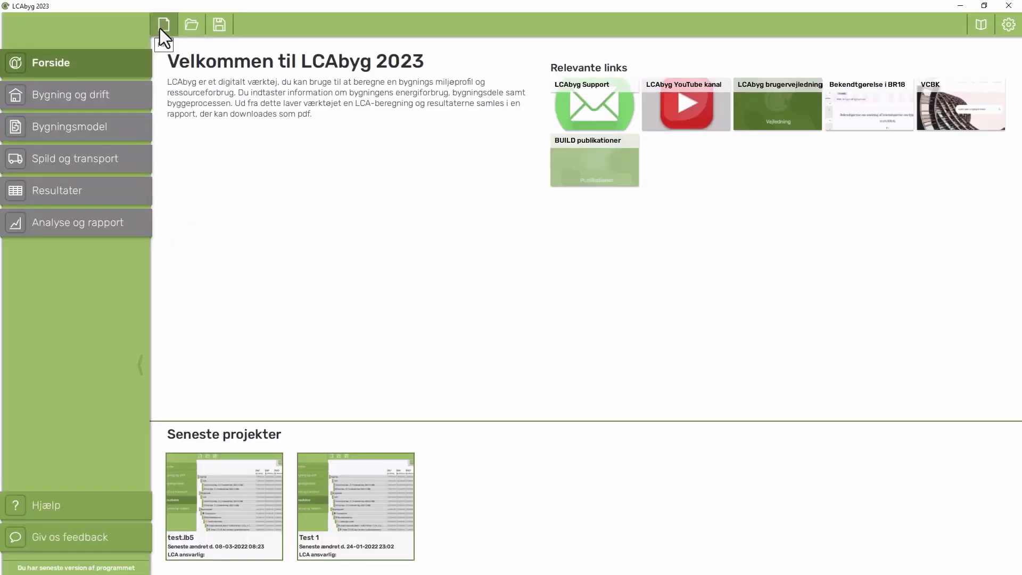
Switch to LCAbyg 2023 and create a new project imported from EG Sigma
{"action": "left_click", "coordinate": [160, 27]}
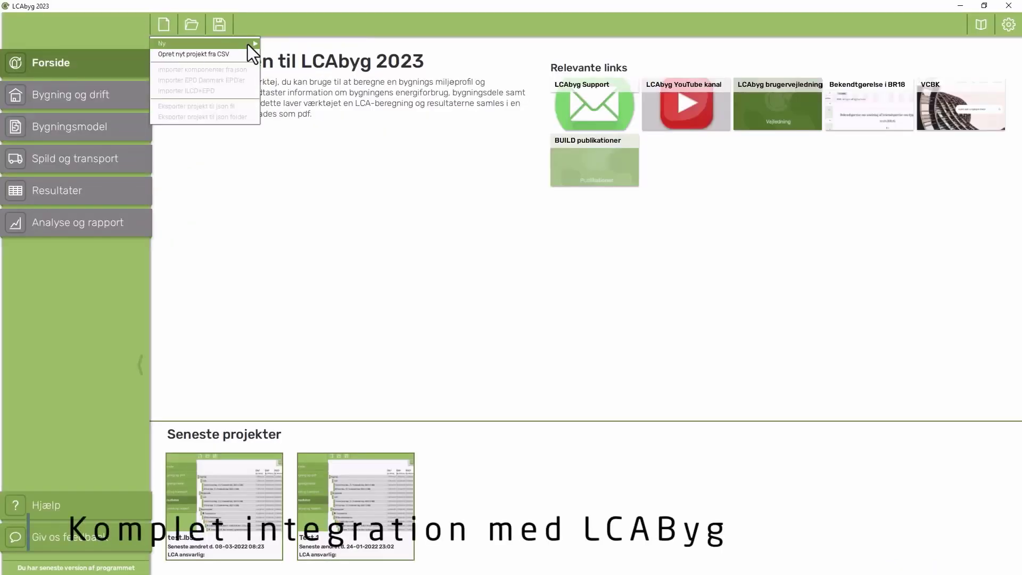
{"action": "mouse_move", "coordinate": [248, 44]}
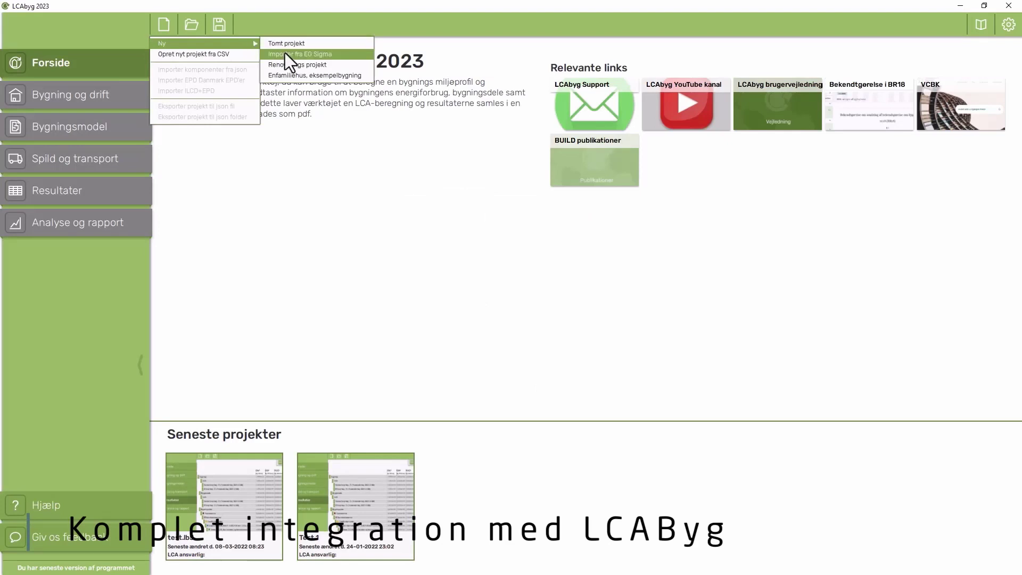
{"action": "left_click", "coordinate": [286, 54]}
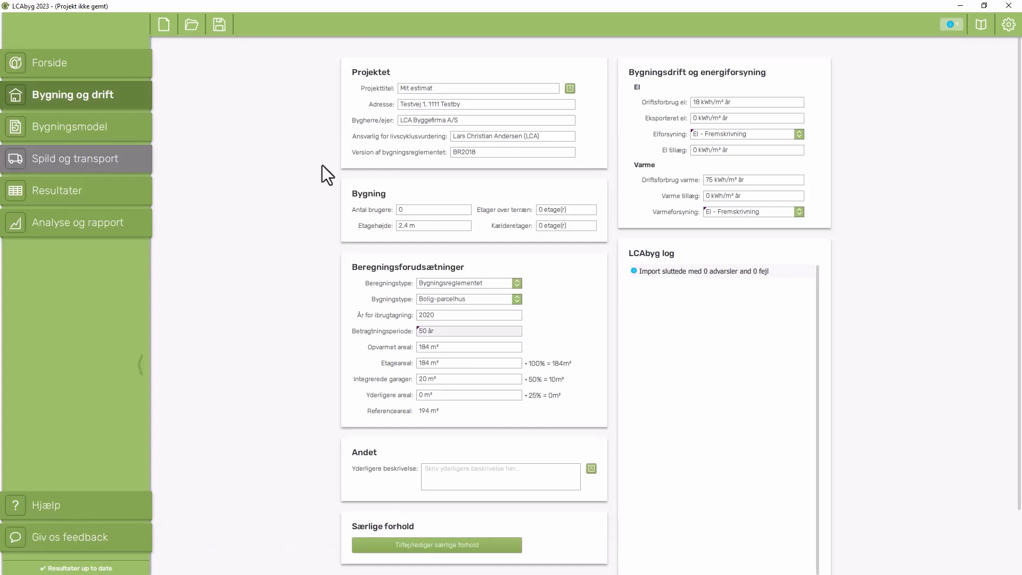
Examine the imported building model and the constructions of the interior wall Indervæg af letklinkerblokke, t = 120 mm
{"action": "left_click", "coordinate": [63, 126]}
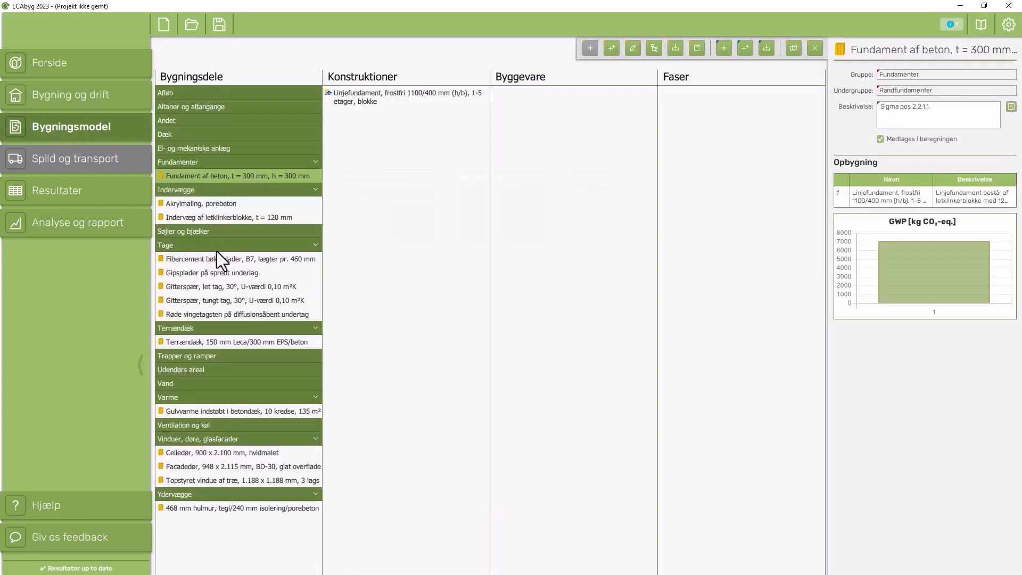
{"action": "left_click", "coordinate": [192, 218]}
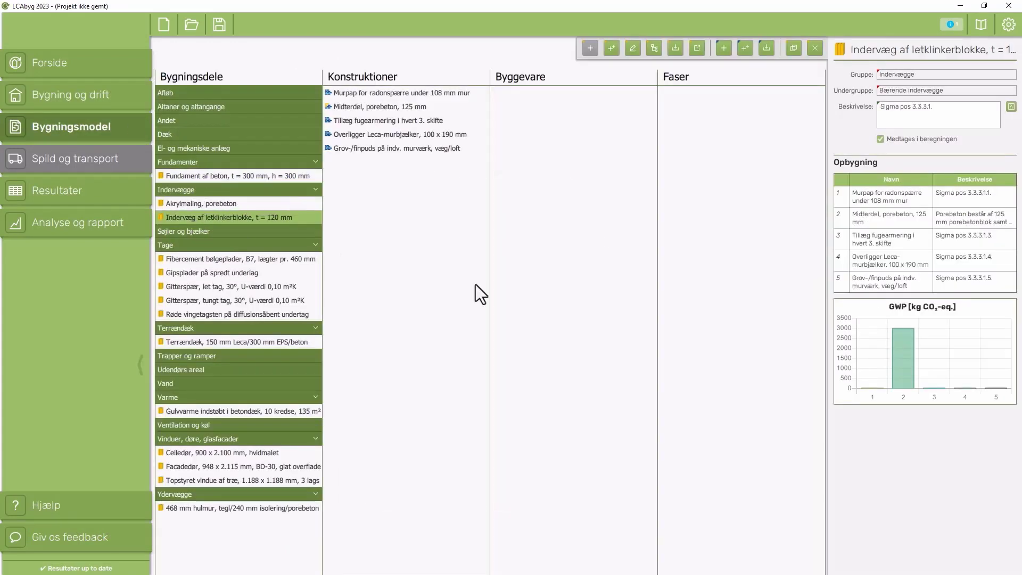